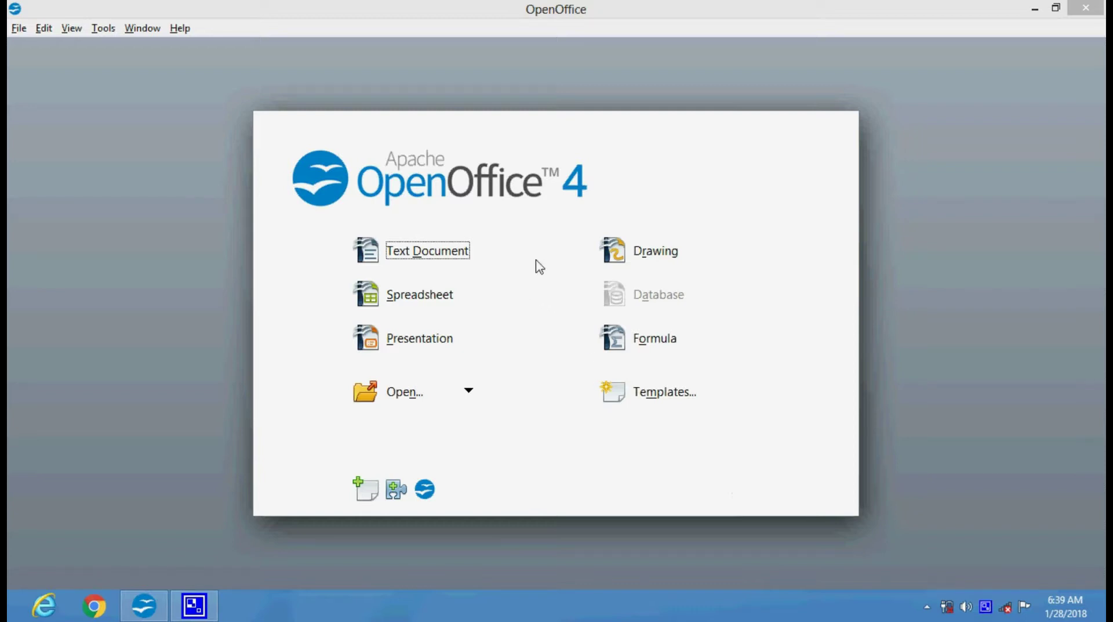
Create a presentation from the "Introducing a New Product" template
left_click(636, 398)
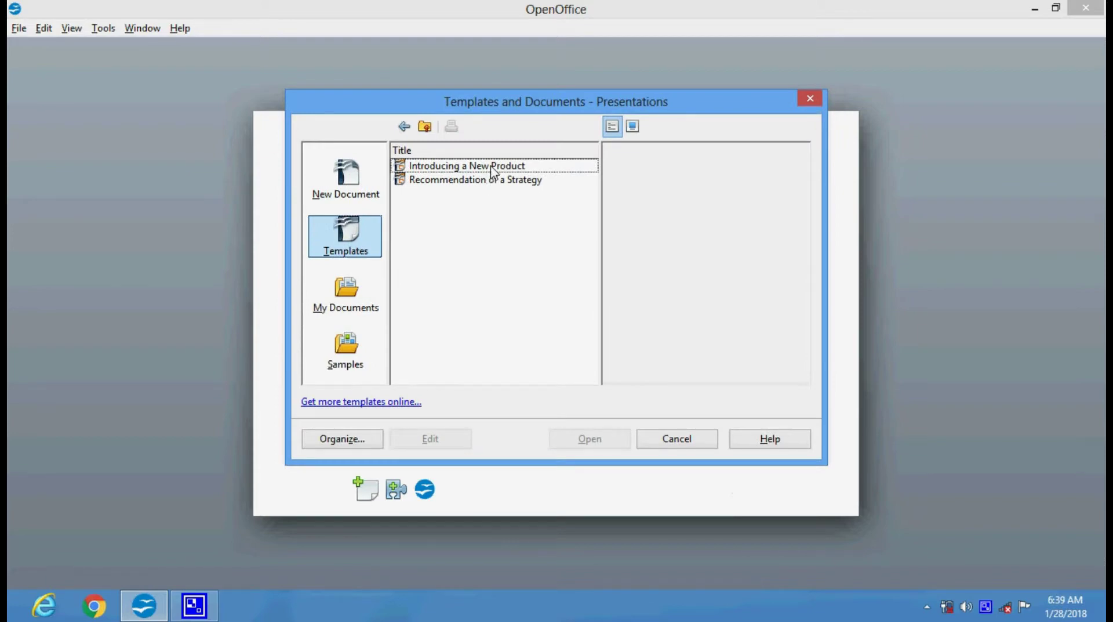
left_click(494, 168)
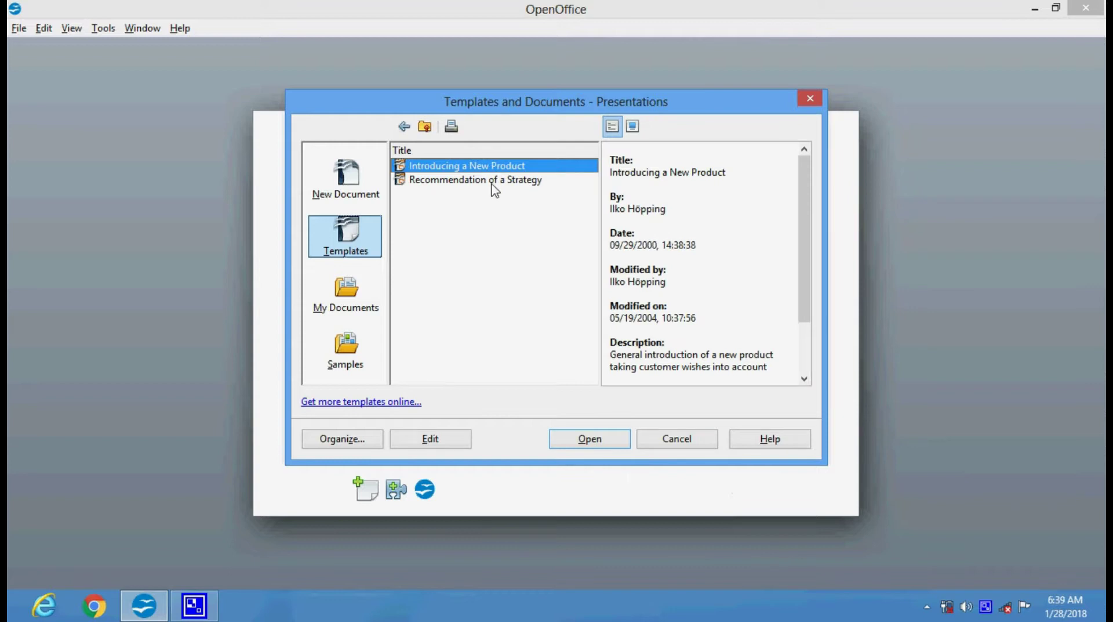
left_click(493, 184)
left_click(492, 169)
left_click(595, 440)
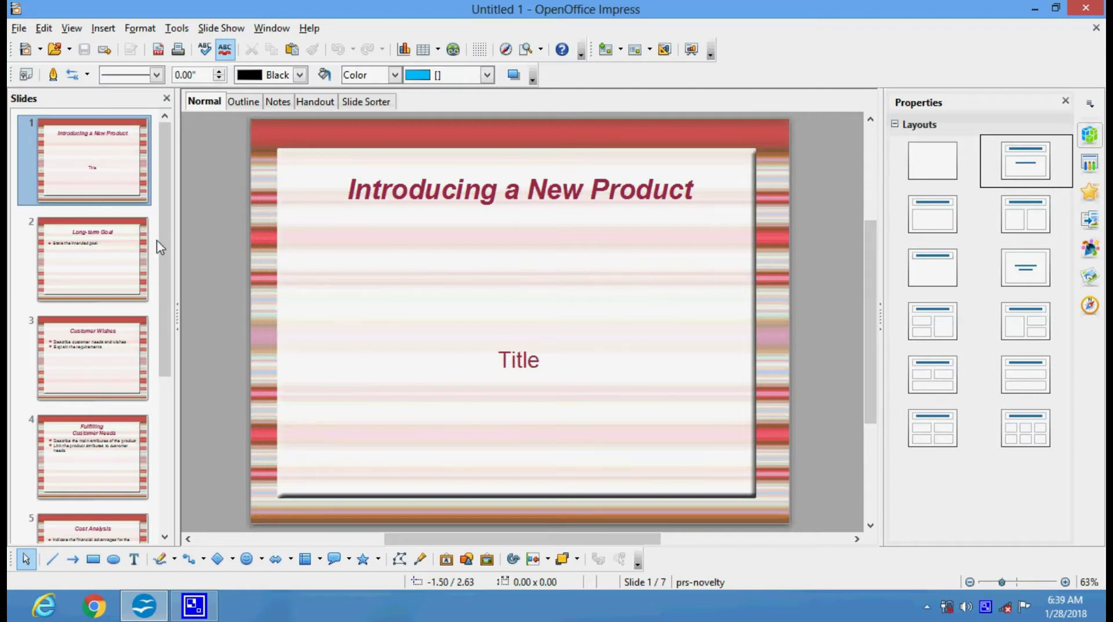
Give slide 1 the layout with two stacked boxes beside one tall box, and insert a 5-column, 2-row table in the tall box
scroll(167, 267, "down", 1)
left_click_drag(160, 377, 188, 338)
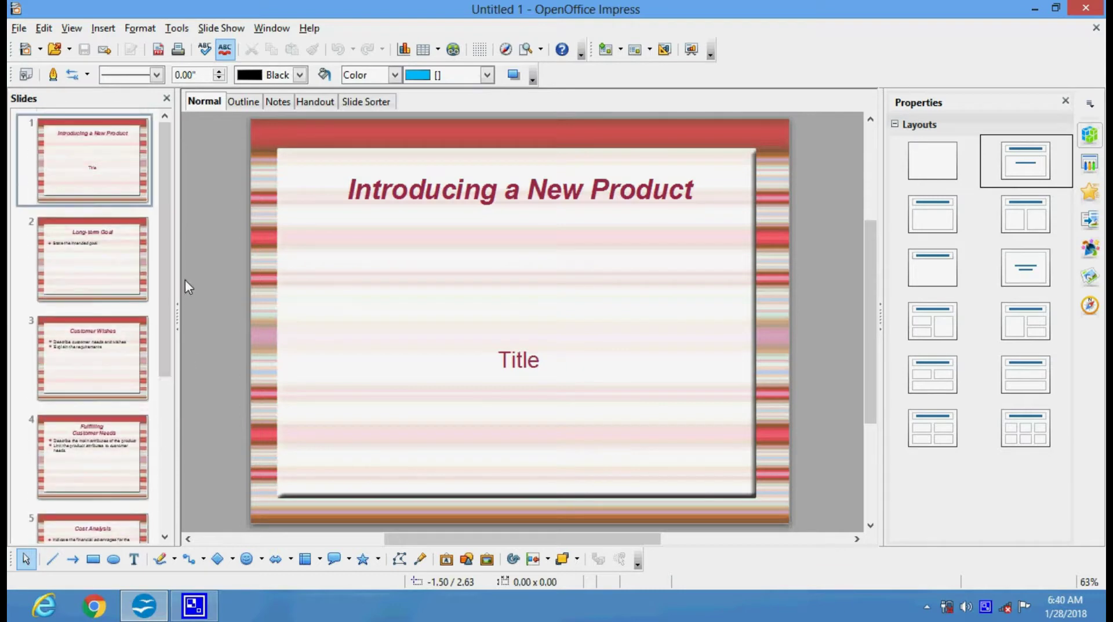
left_click(127, 188)
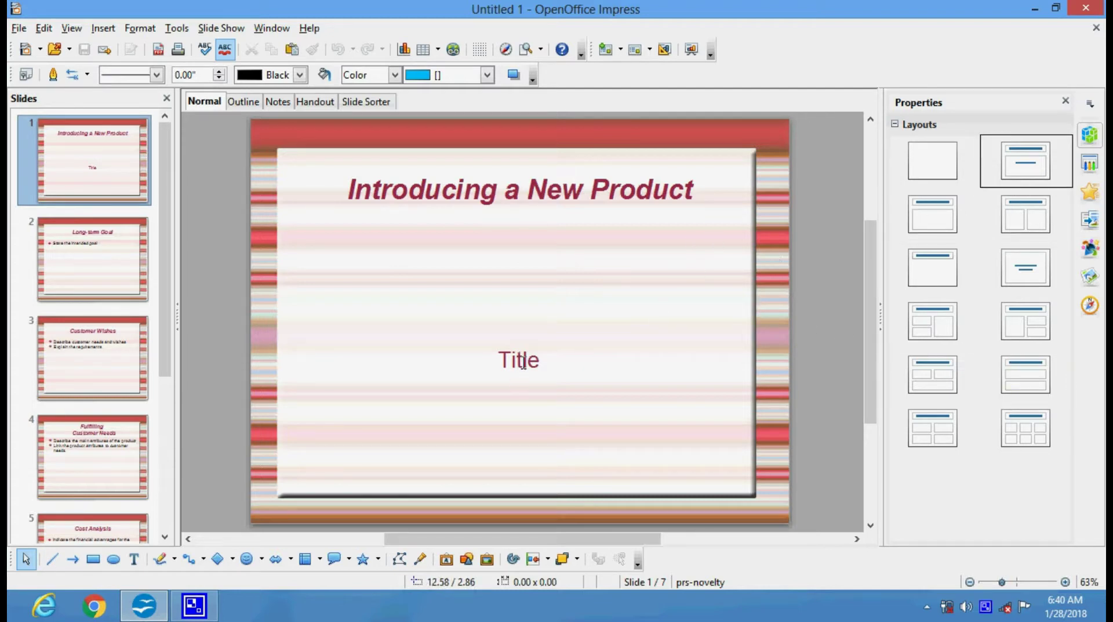
left_click(934, 317)
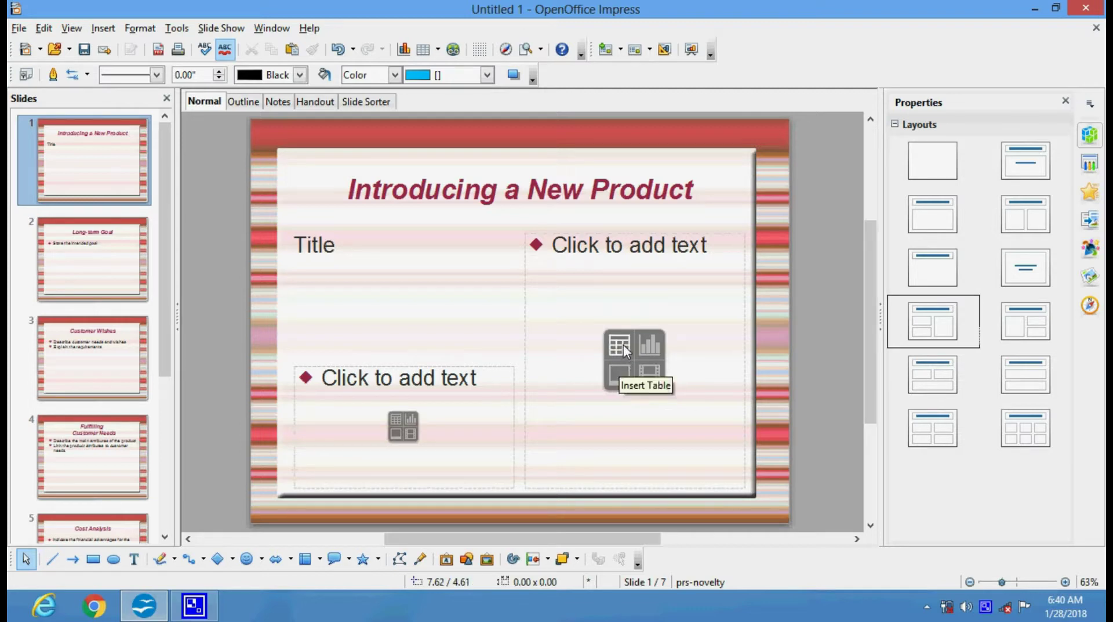
left_click(624, 345)
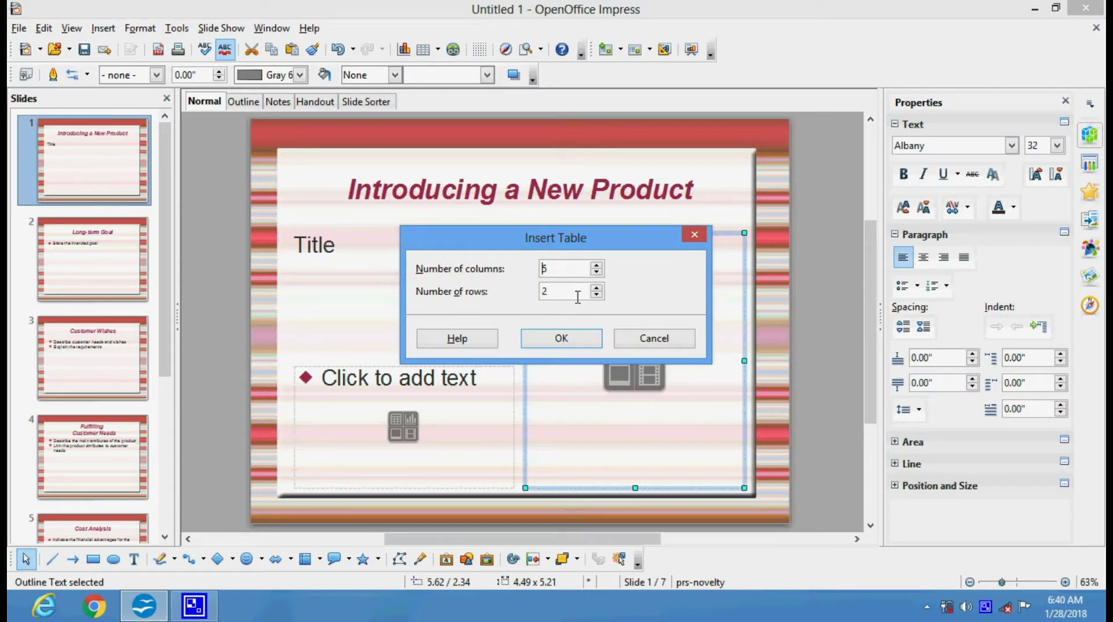
left_click(572, 343)
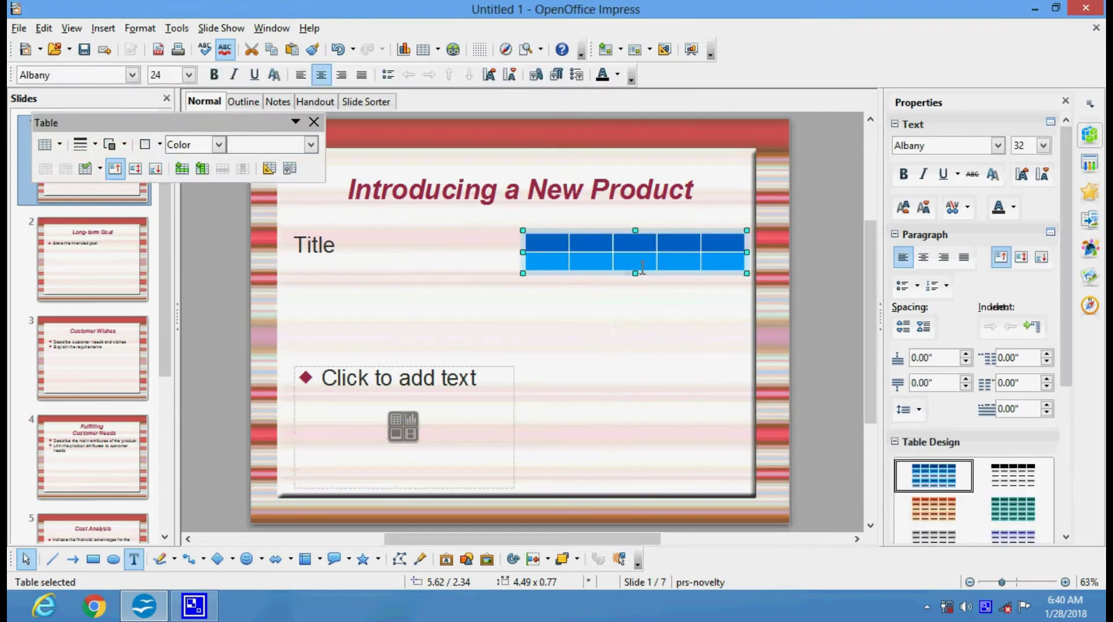
Fill the first cell of the slide 1 table with the Chart 1 color
left_click(553, 245)
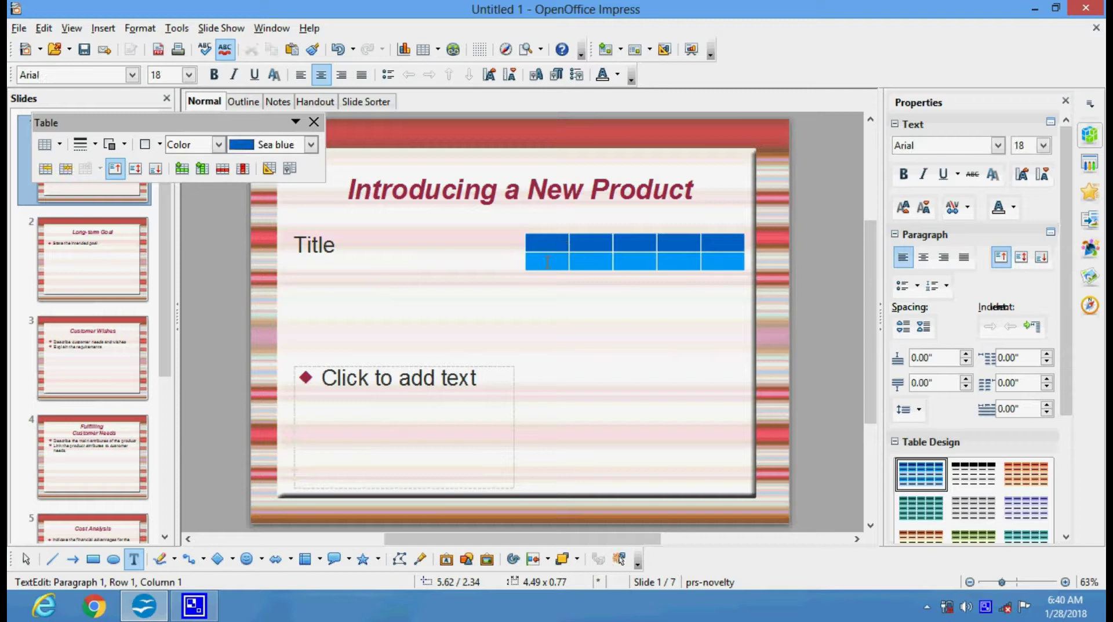
left_click(312, 145)
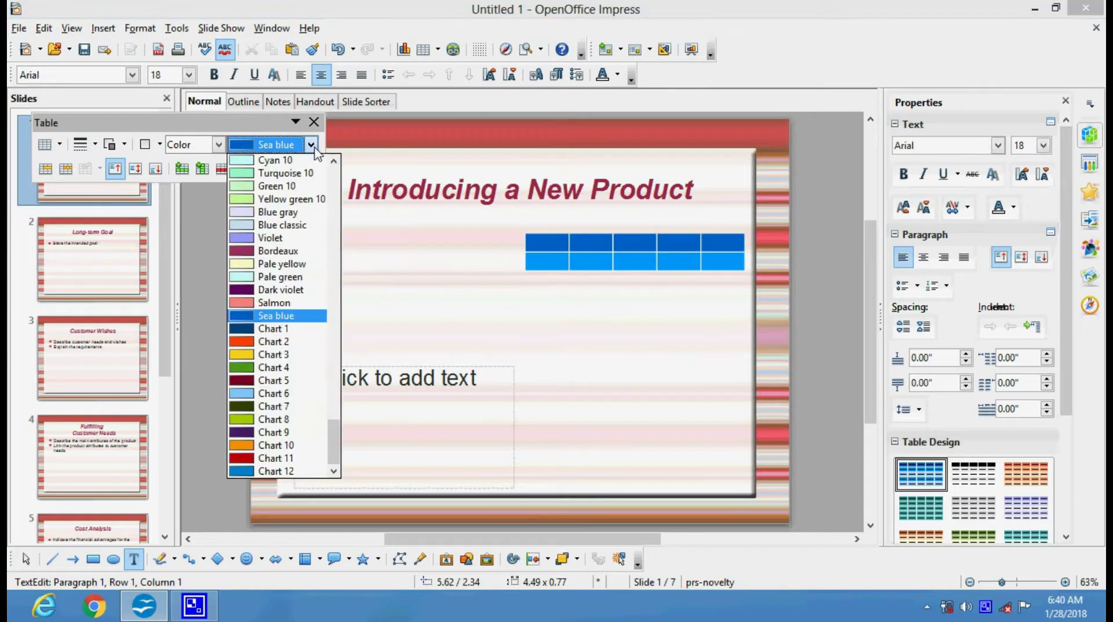
left_click(305, 328)
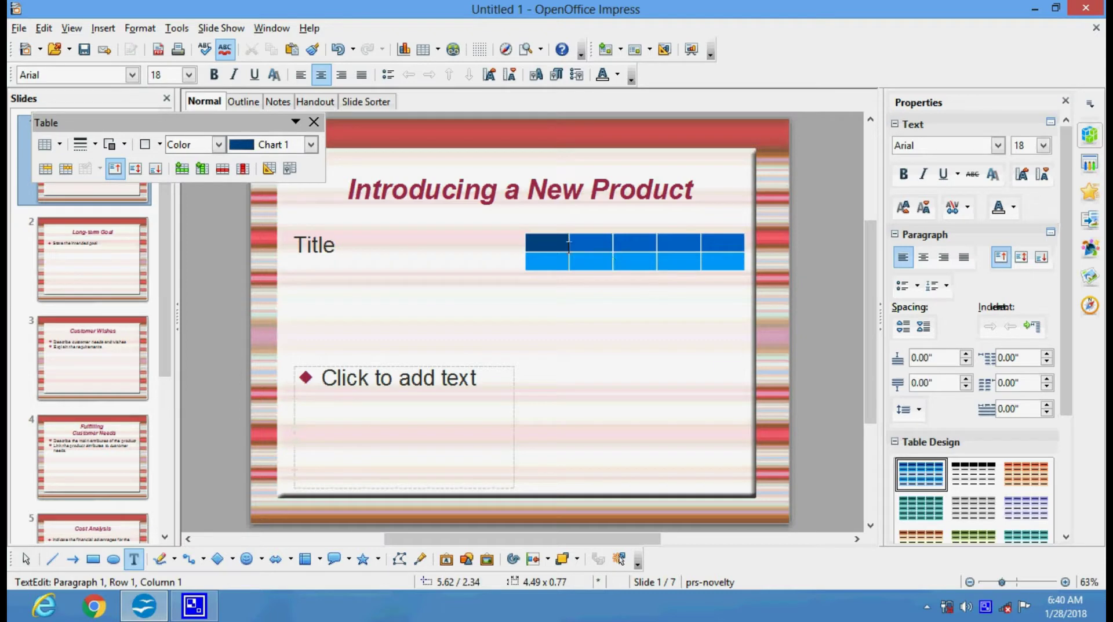
Insert a default column chart in the empty content placeholder on slide 1 and leave chart editing
left_click(447, 383)
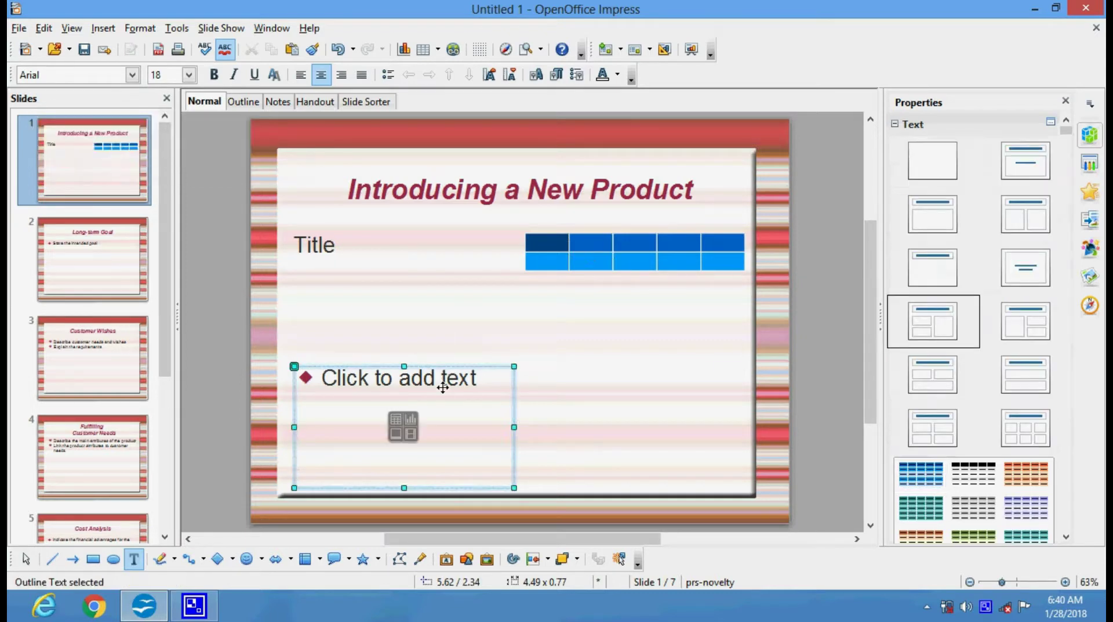
left_click(428, 367)
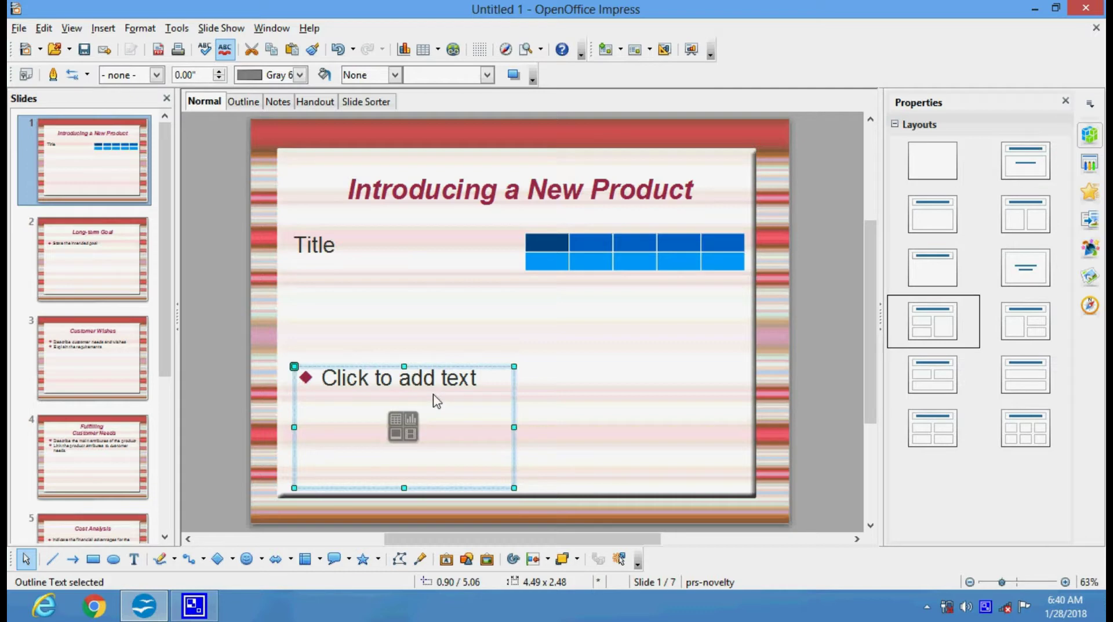
left_click(412, 420)
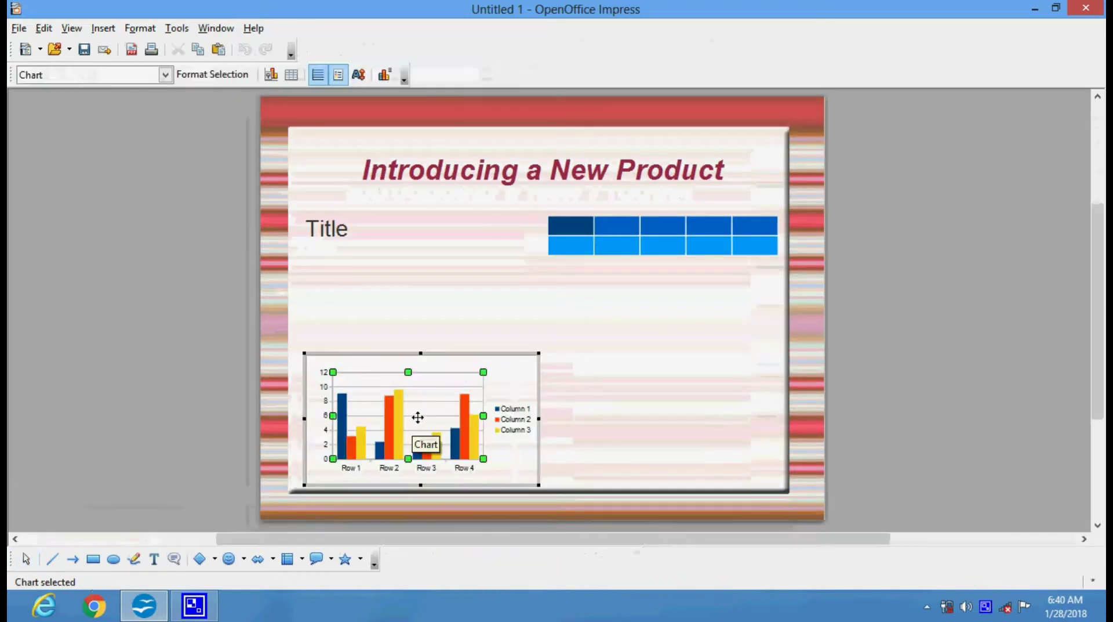
left_click(591, 346)
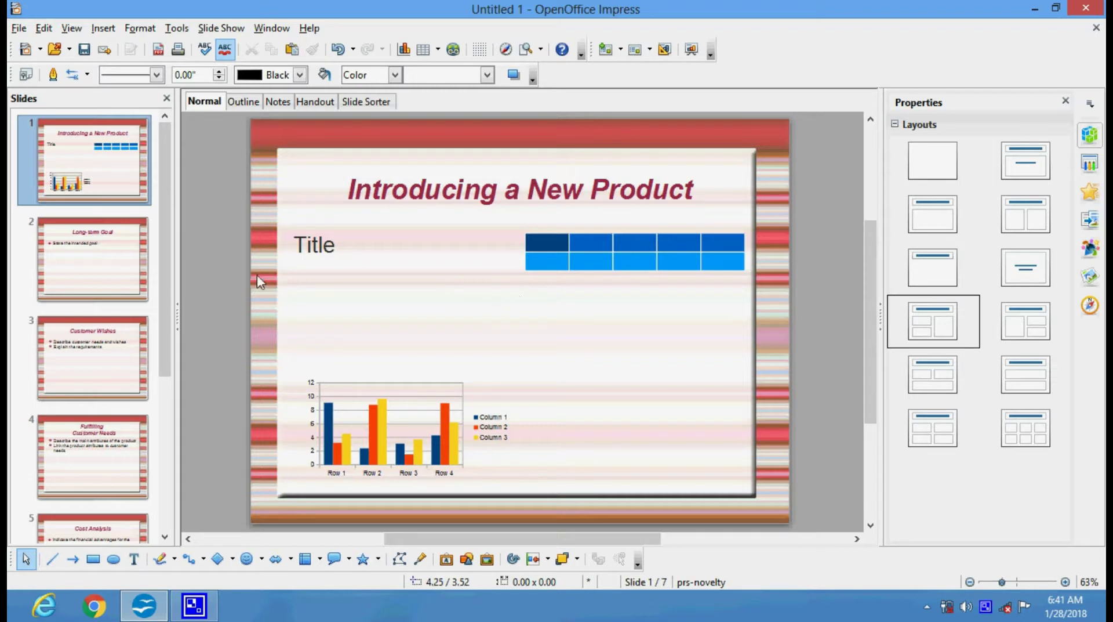
Give slide 2 the layout with two stacked content boxes and insert the picture buddhapurnima2 in the lower one
left_click(107, 273)
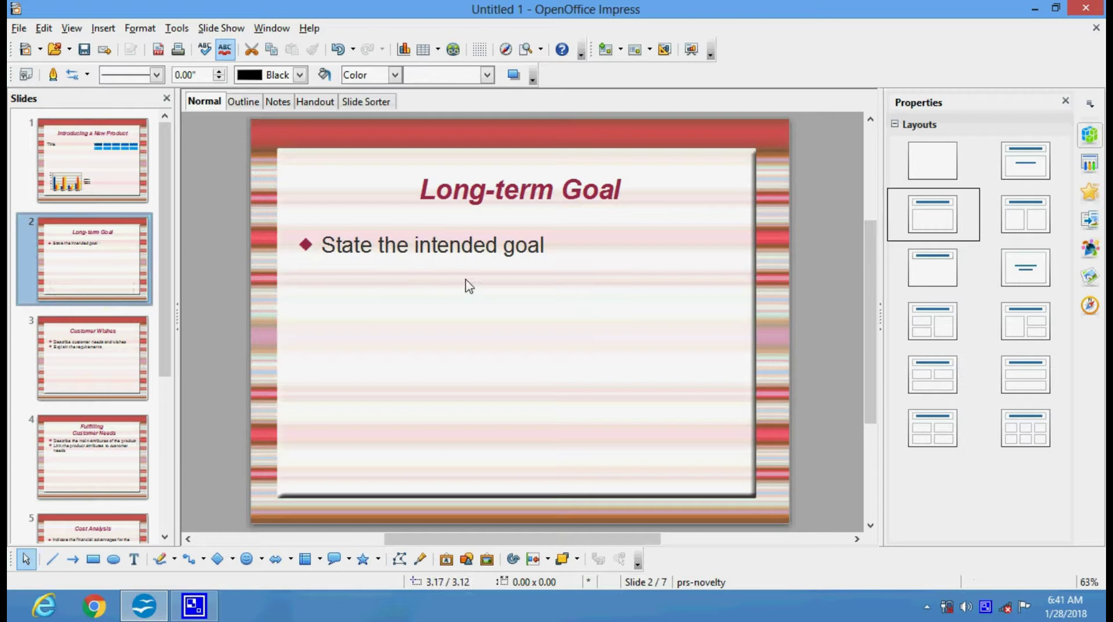
left_click(1011, 380)
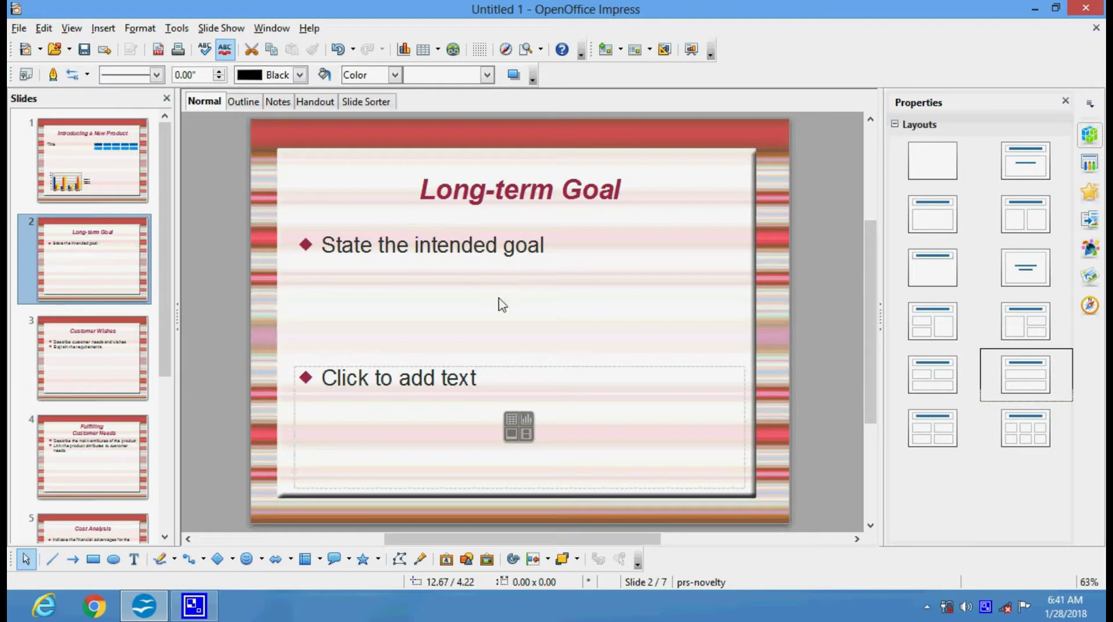
left_click(521, 440)
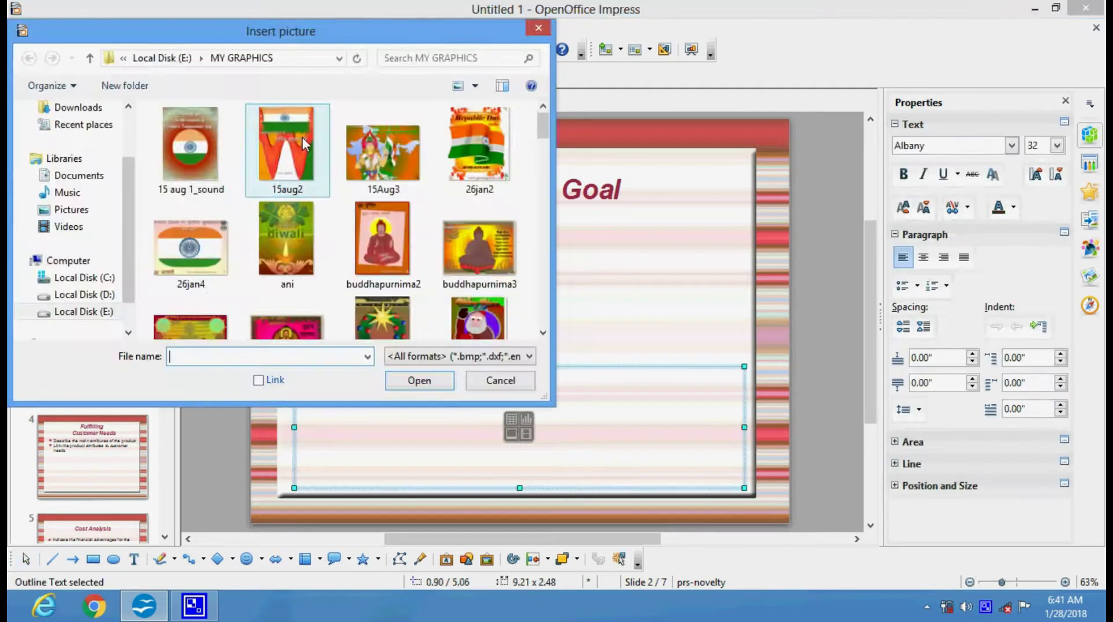
left_click(396, 218)
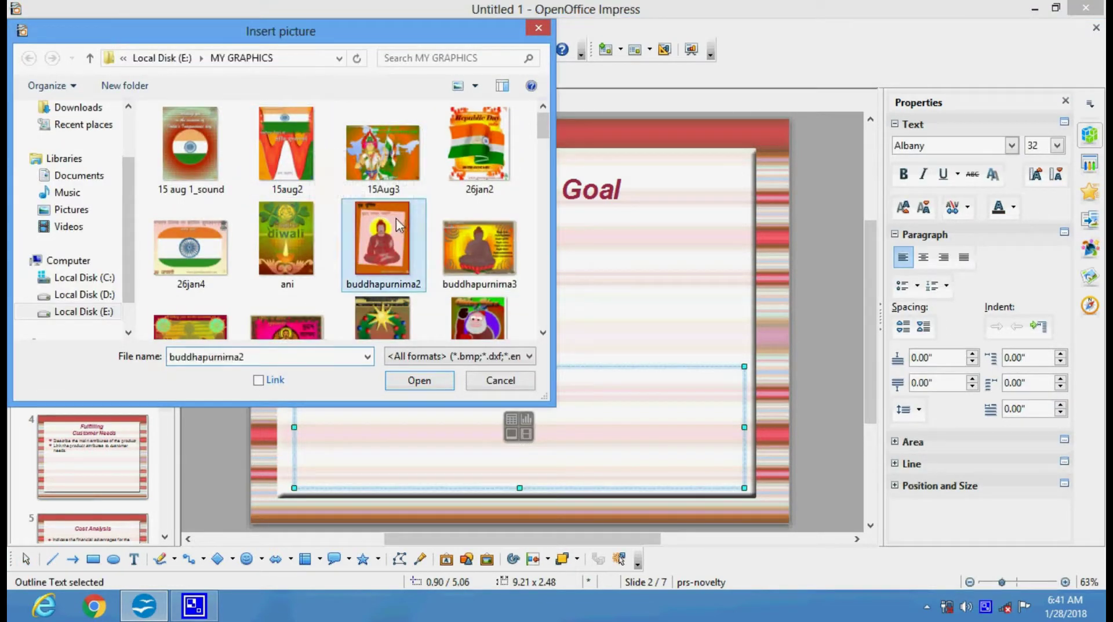
double_click(374, 250)
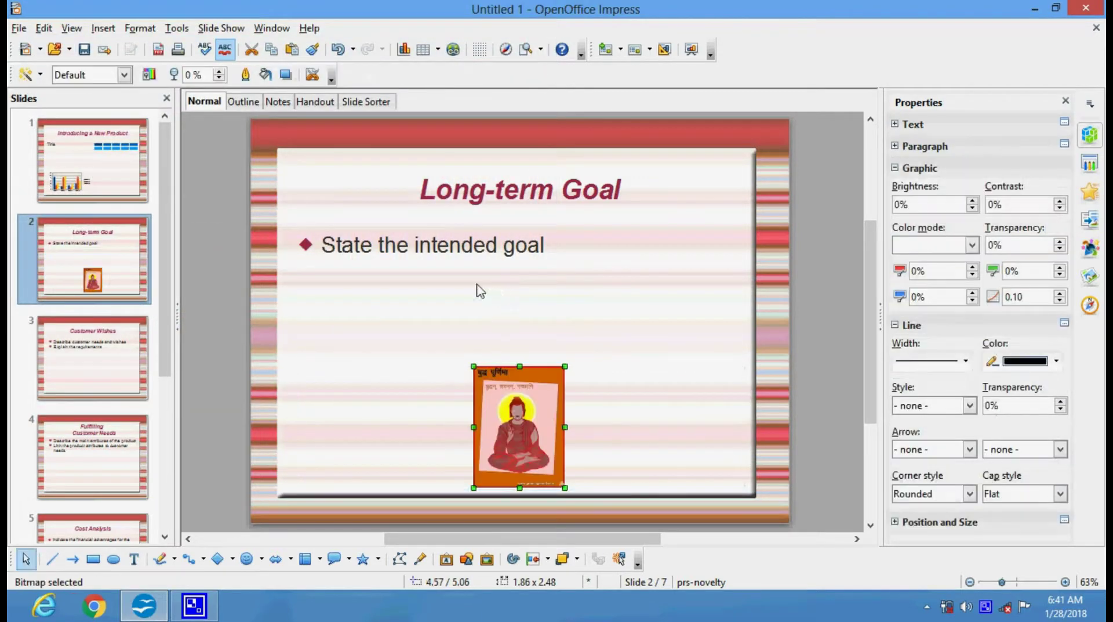
left_click(116, 331)
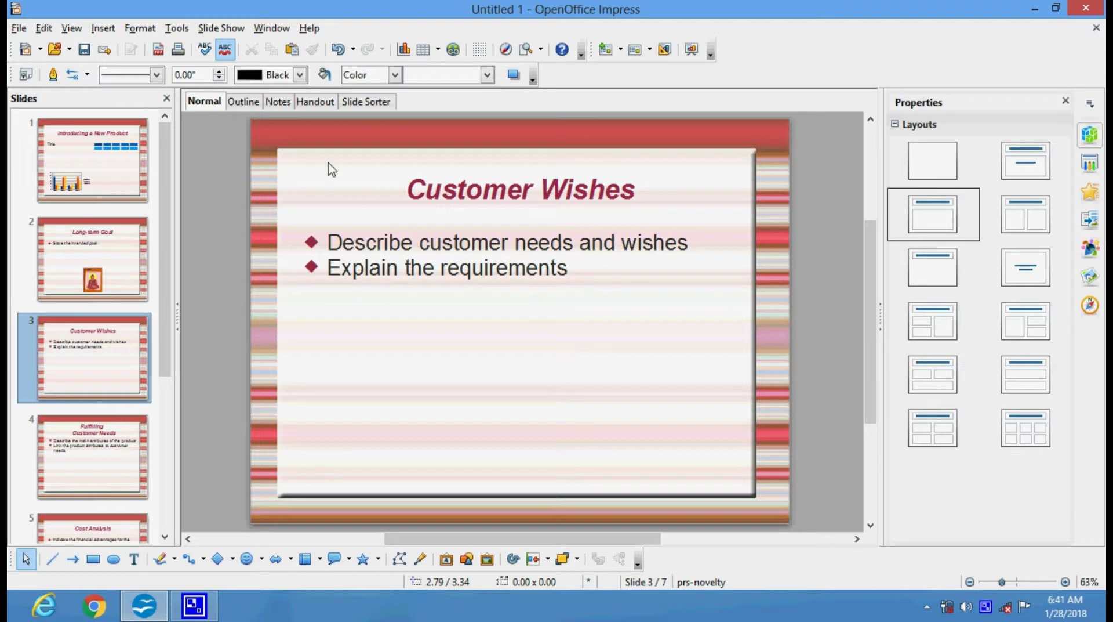
left_click(174, 28)
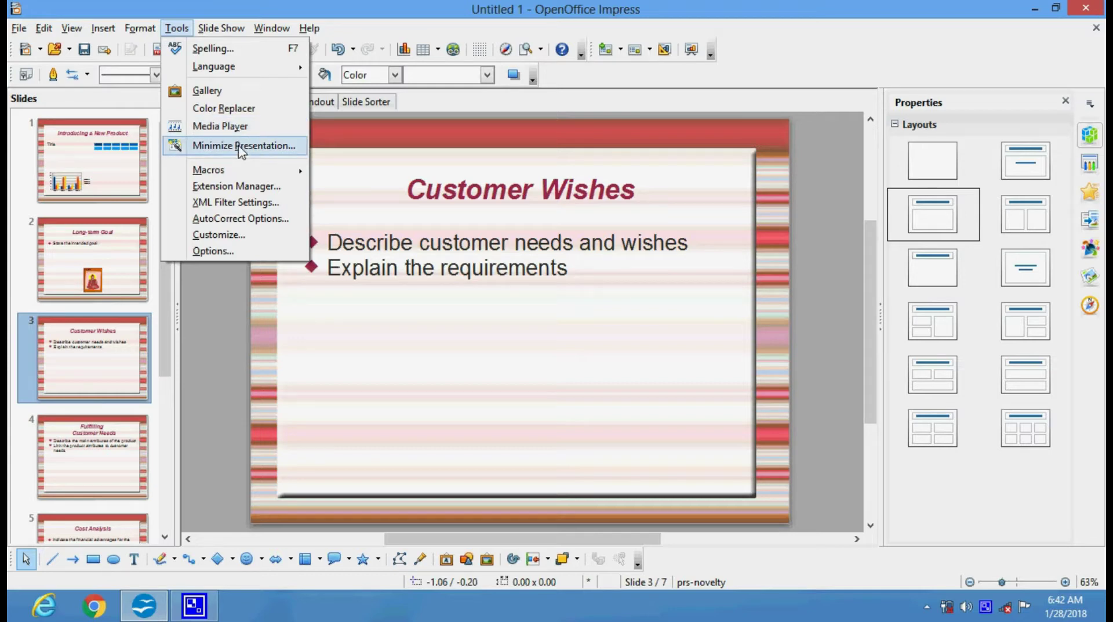
Start adding a custom animation to the title text "Next Steps of Action" on slide 7
mouse_move(224, 27)
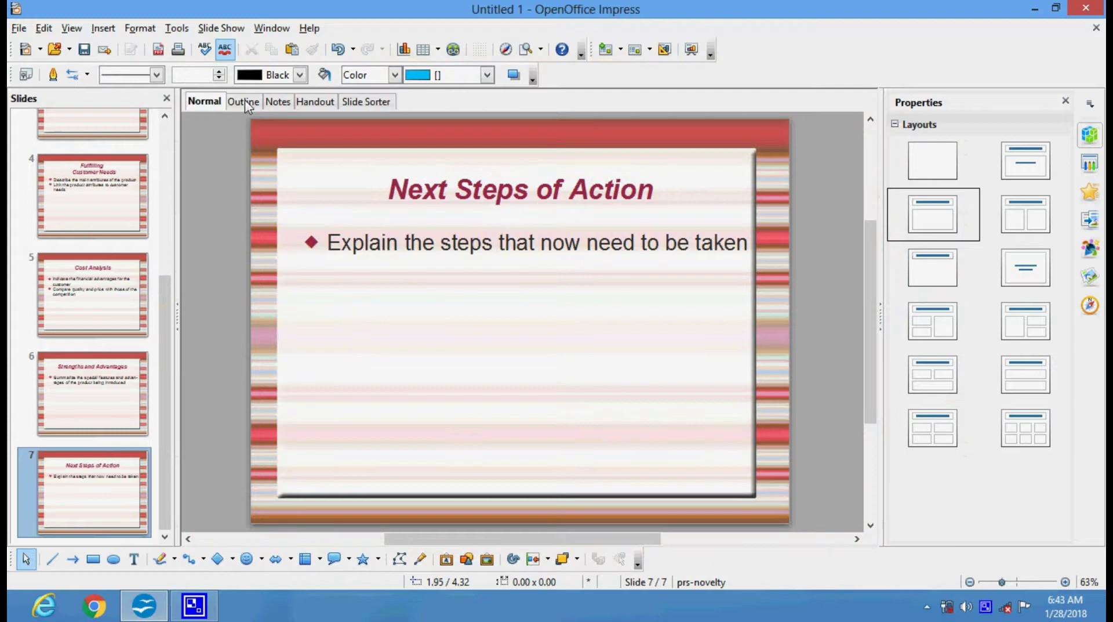
left_click(223, 27)
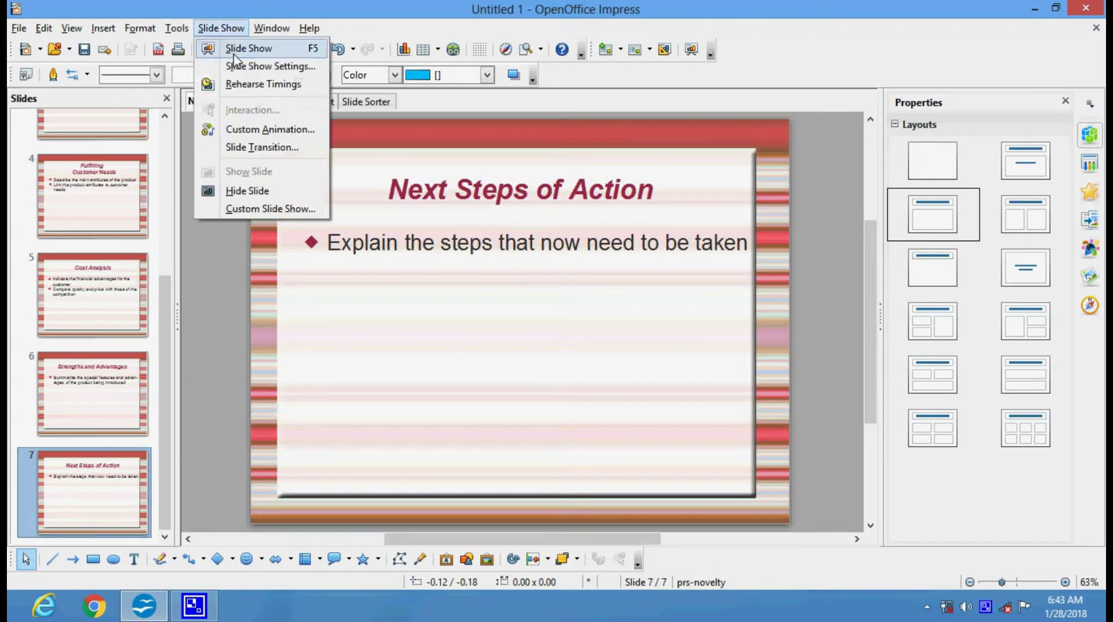
left_click(244, 130)
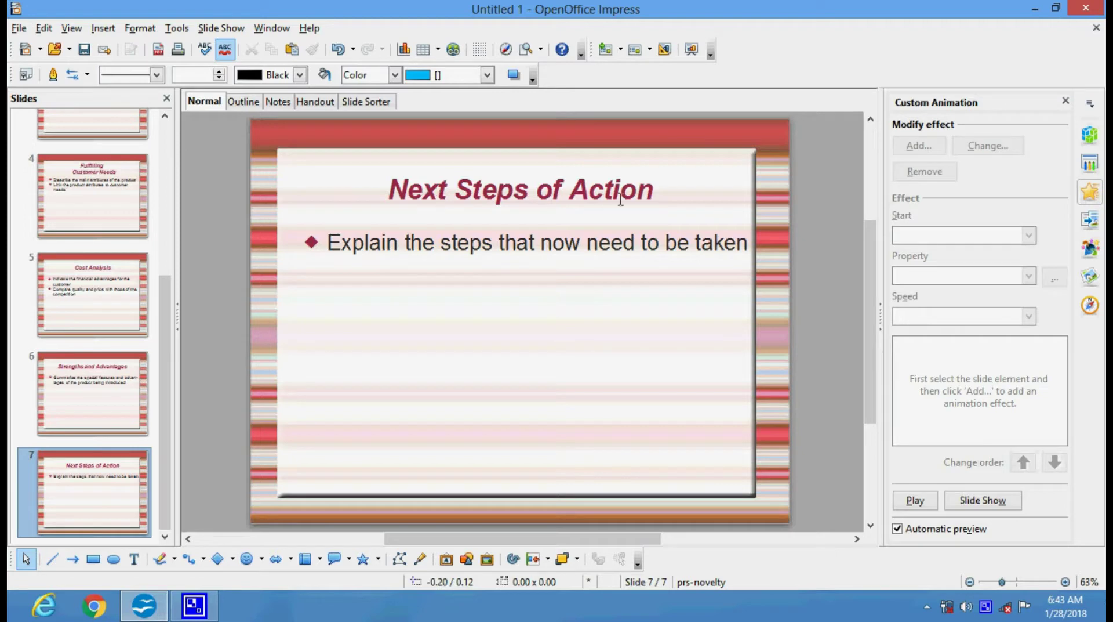
left_click(654, 193)
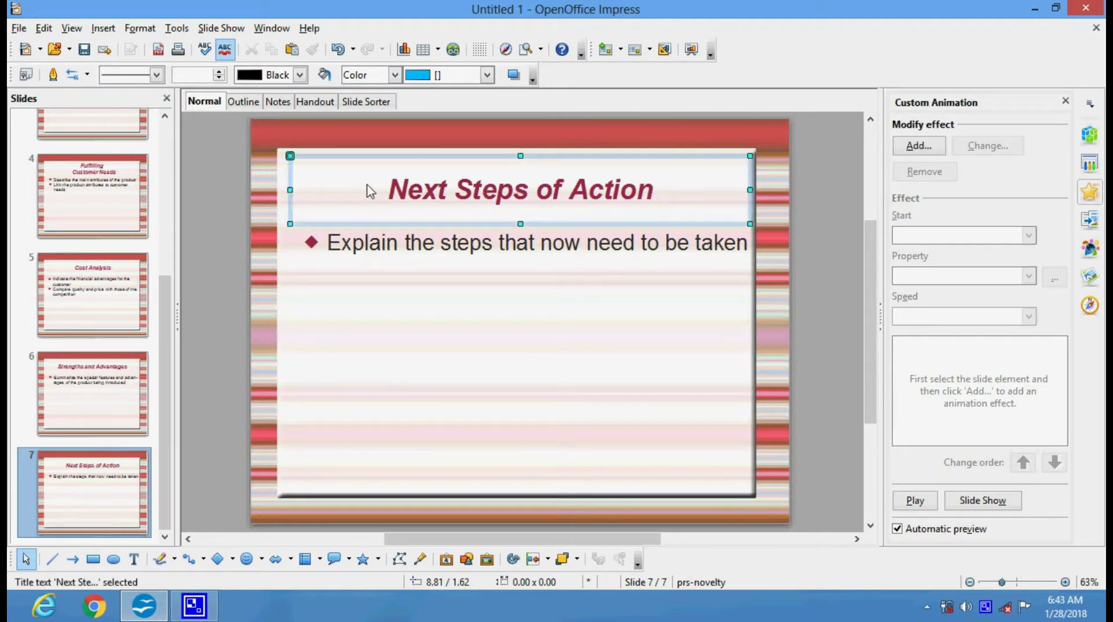
key("Escape")
left_click(384, 241)
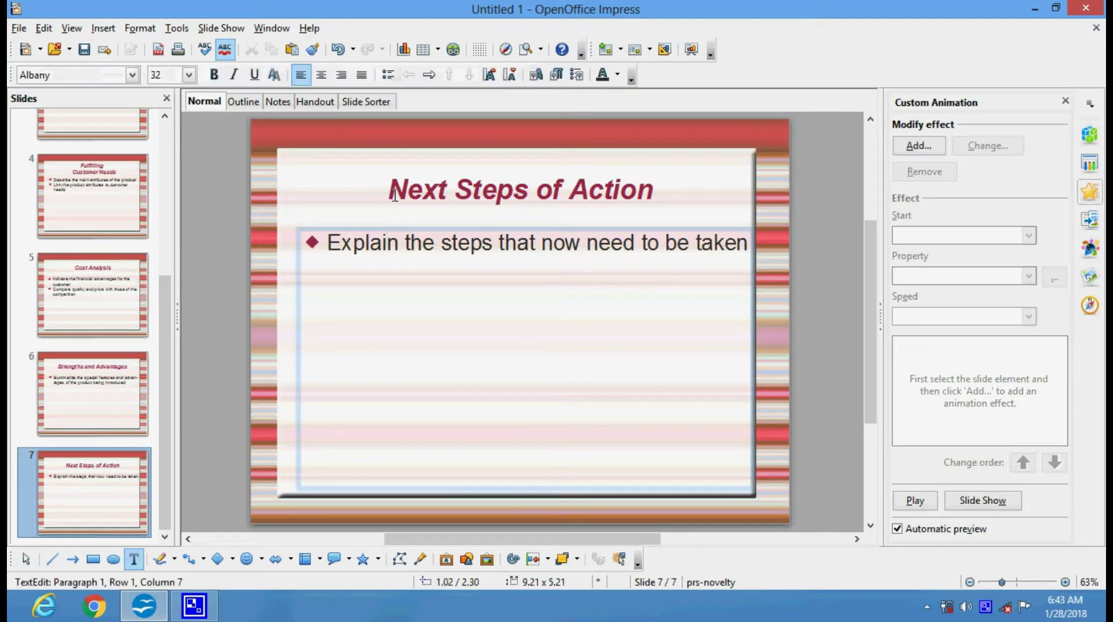
left_click_drag(389, 179, 664, 183)
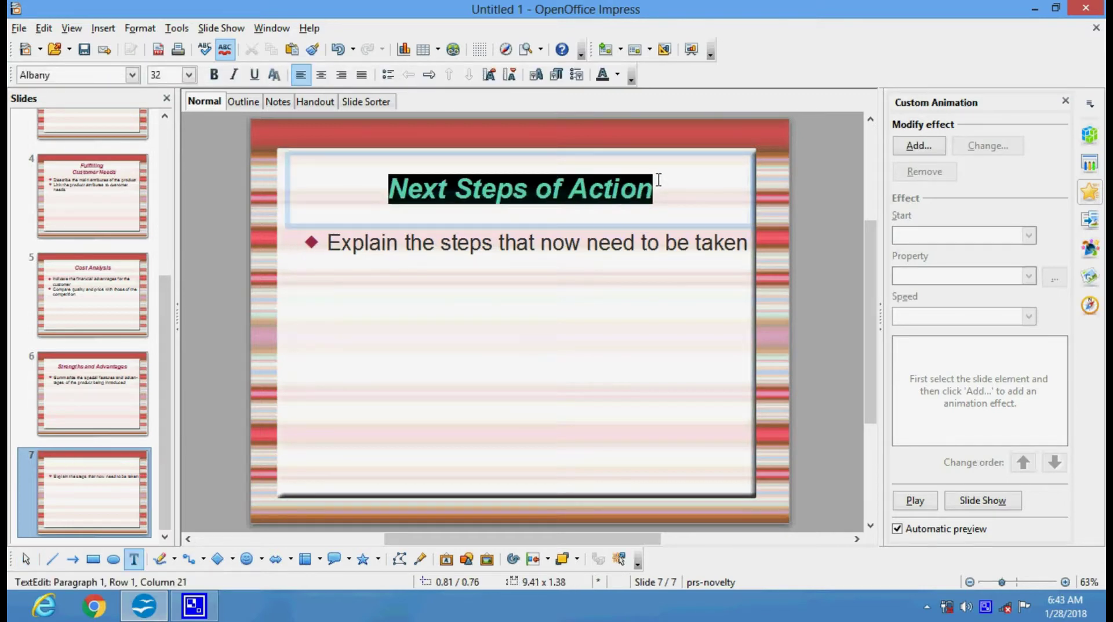
left_click(671, 184)
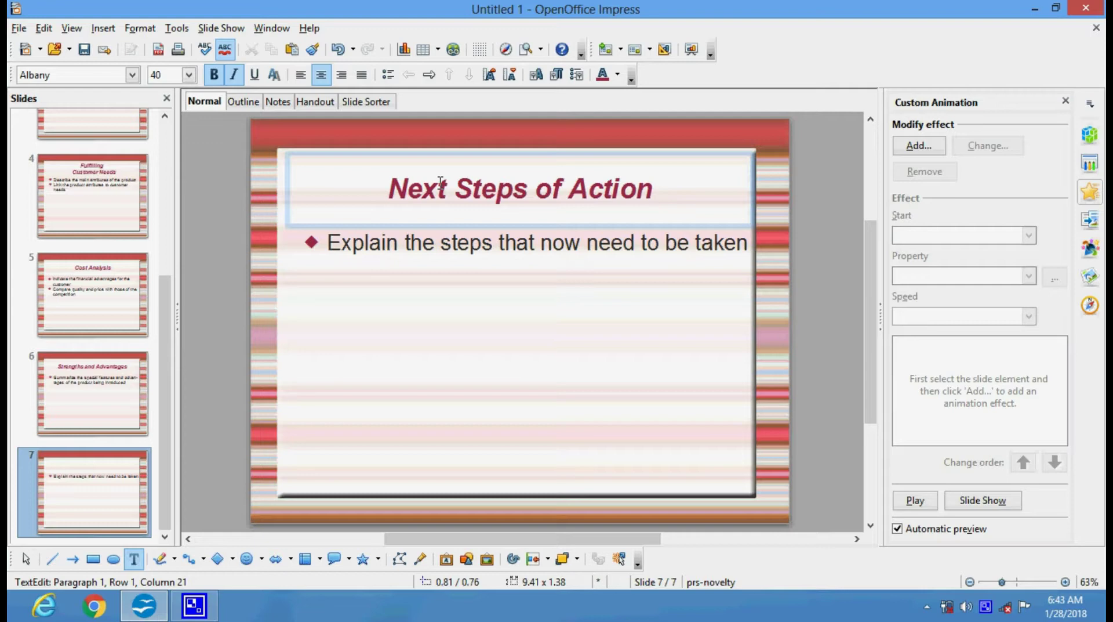
left_click_drag(388, 186, 666, 189)
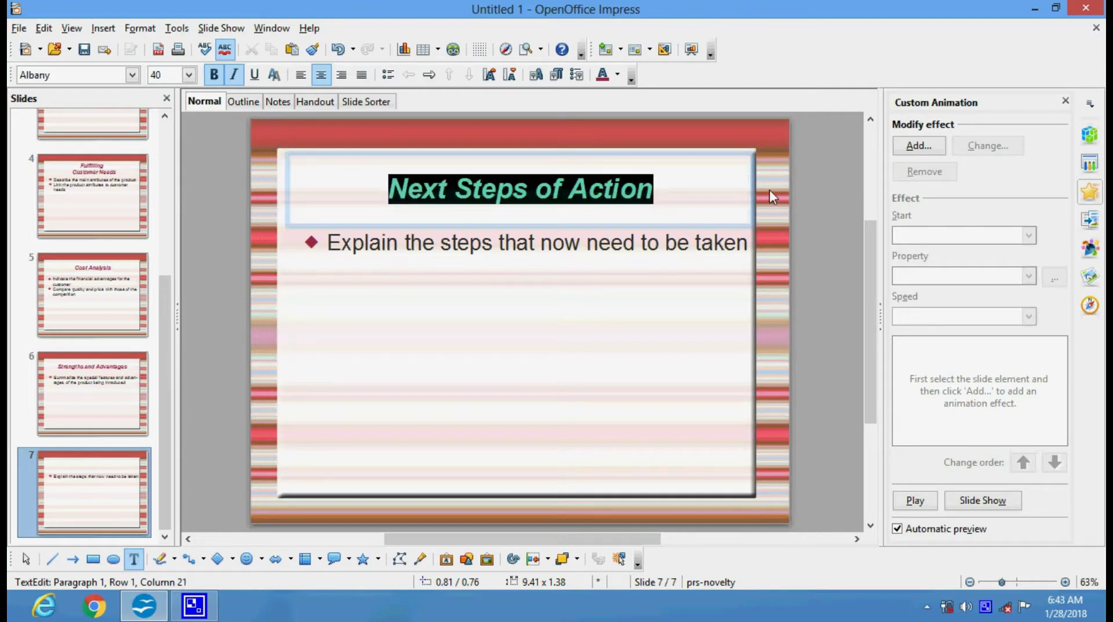
left_click(926, 149)
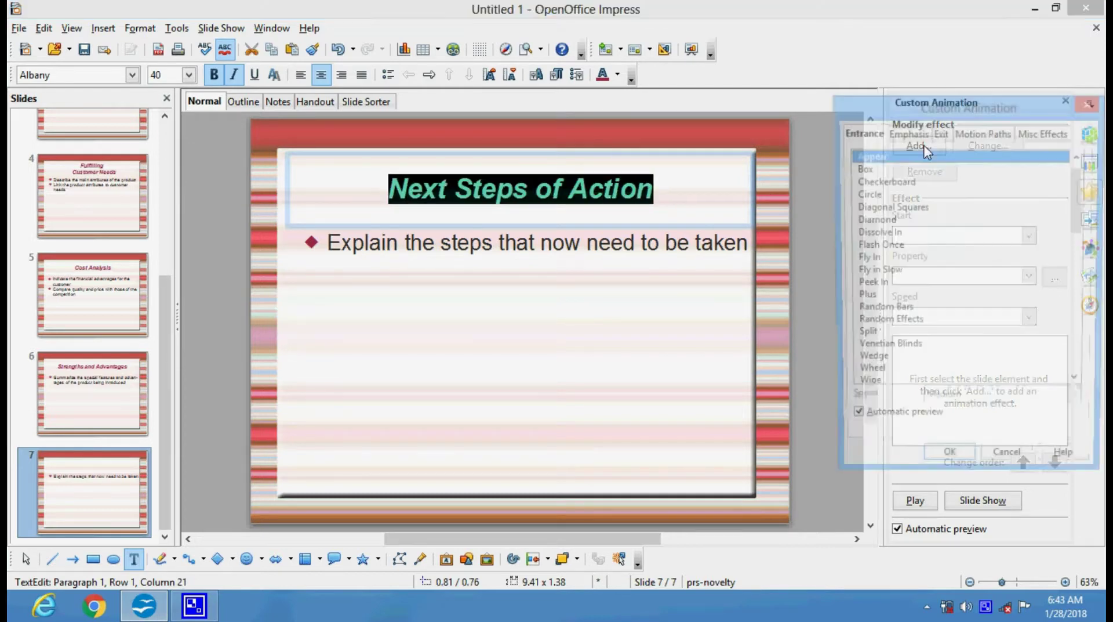
Apply the Split entrance effect to the title "Next Steps of Action" on slide 7
left_click(882, 196)
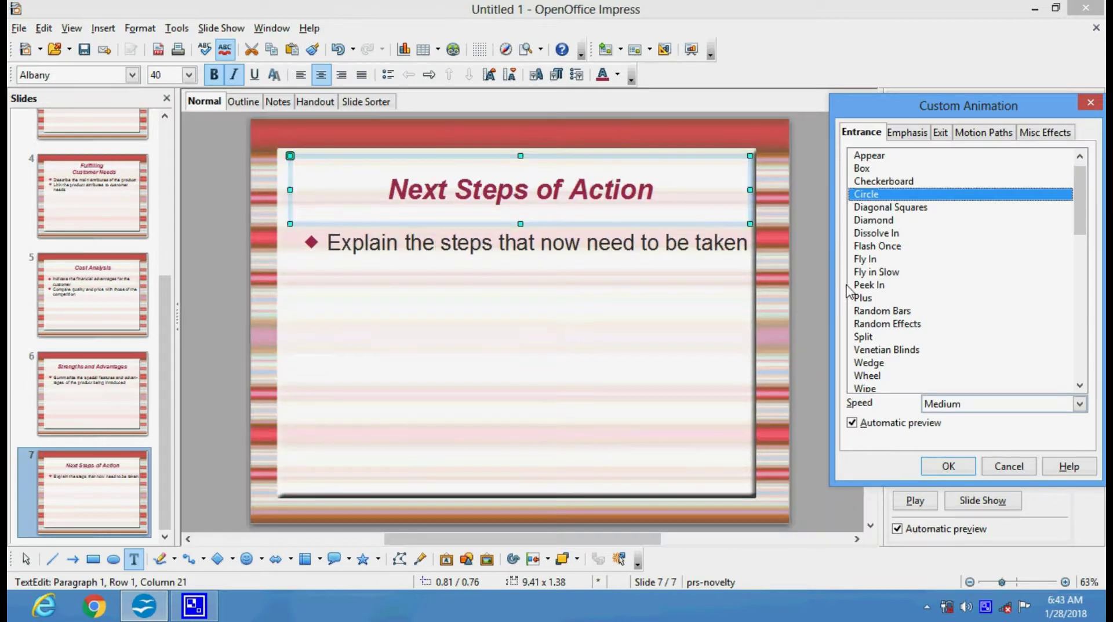
left_click(903, 213)
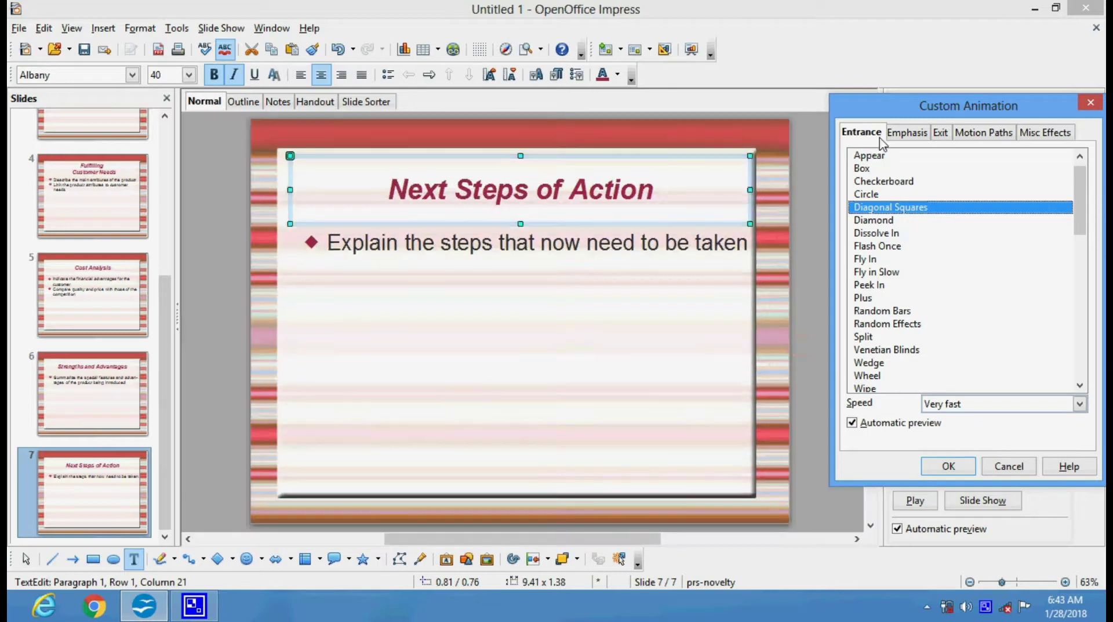
left_click(906, 138)
left_click(940, 138)
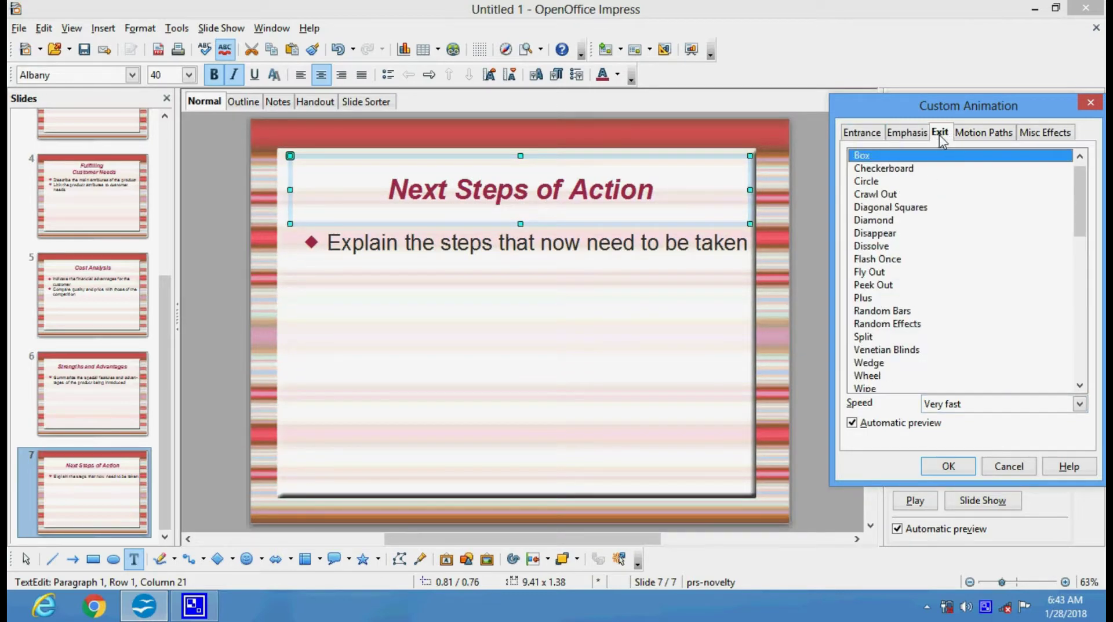
left_click(962, 135)
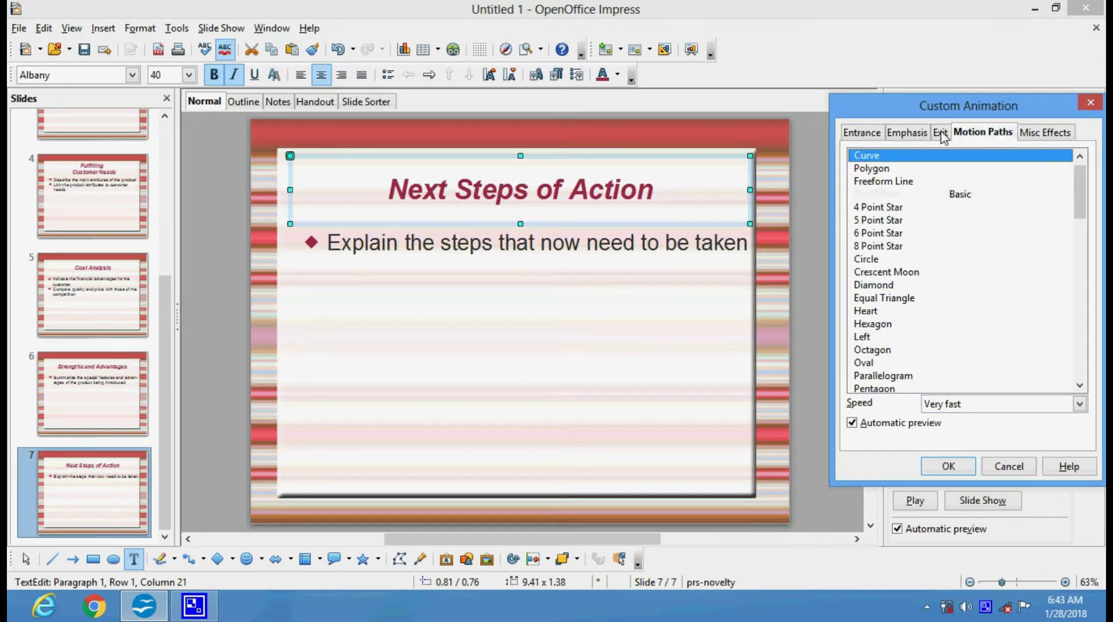
left_click(873, 134)
left_click(870, 285)
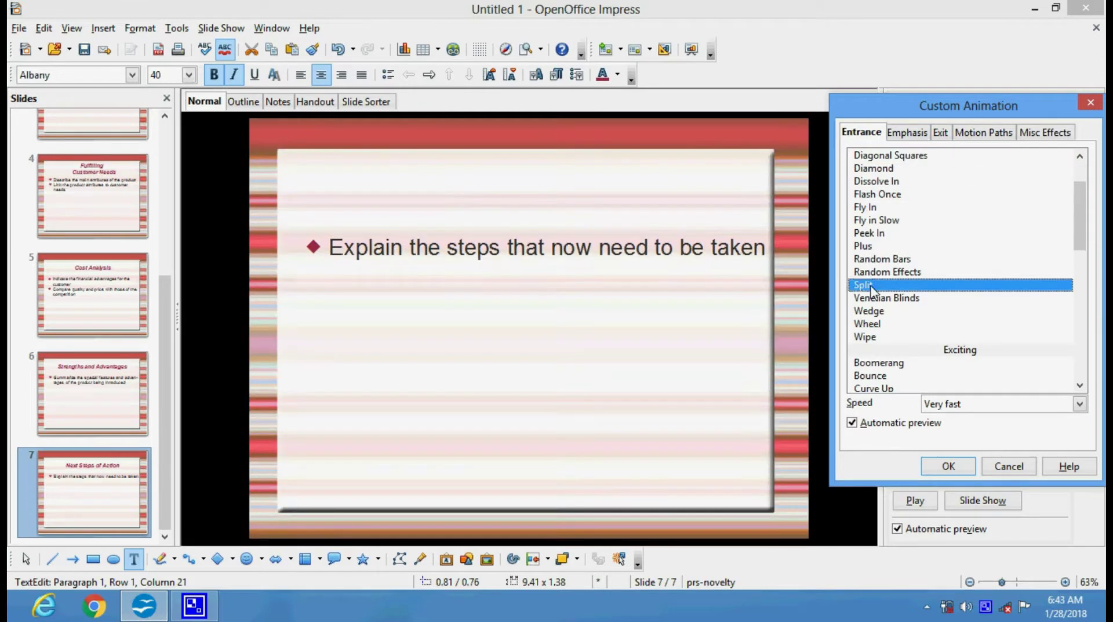
left_click(948, 465)
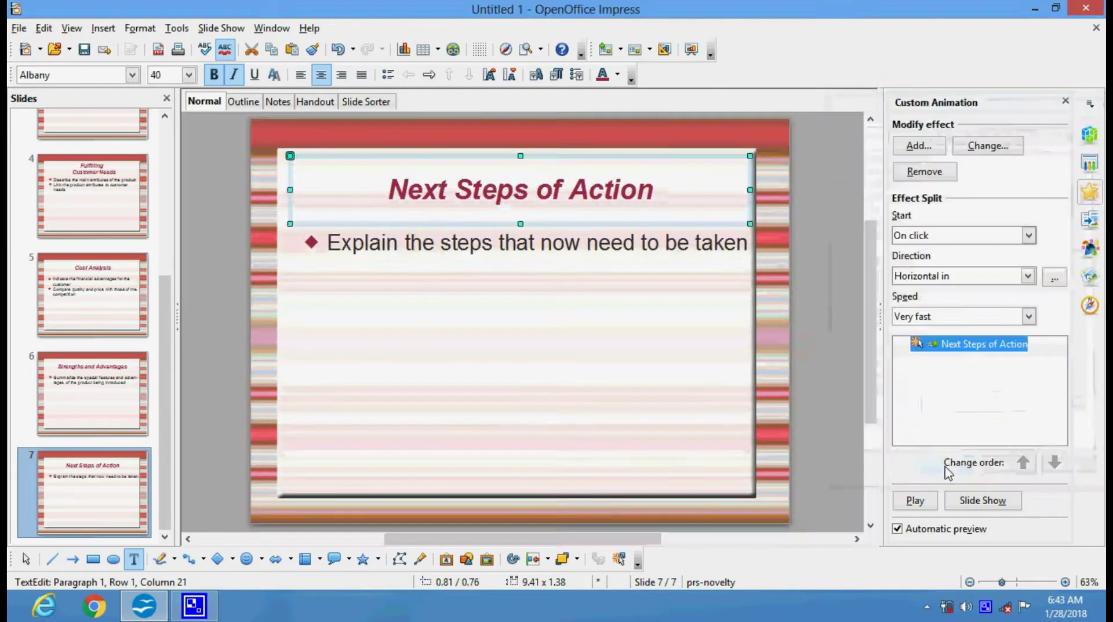
left_click(224, 29)
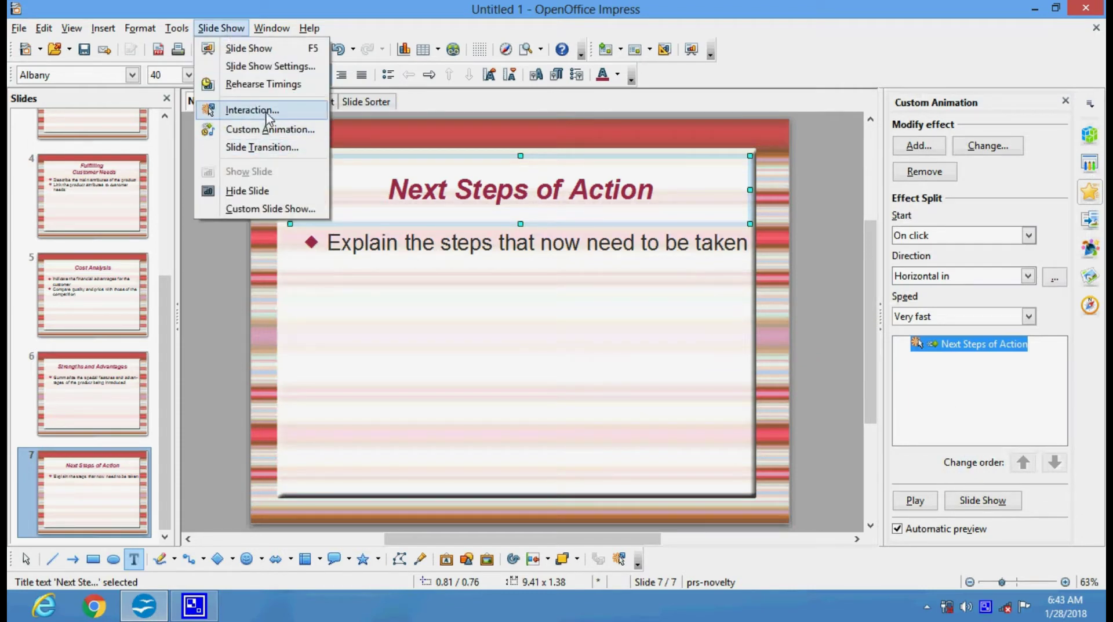
left_click(267, 130)
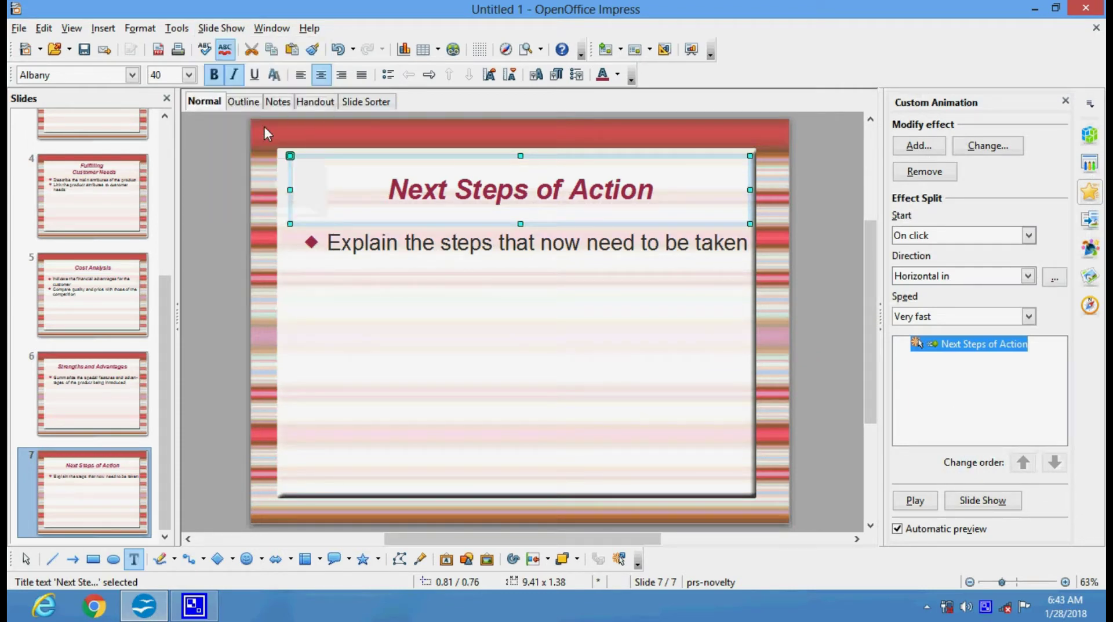
left_click_drag(403, 187, 403, 246)
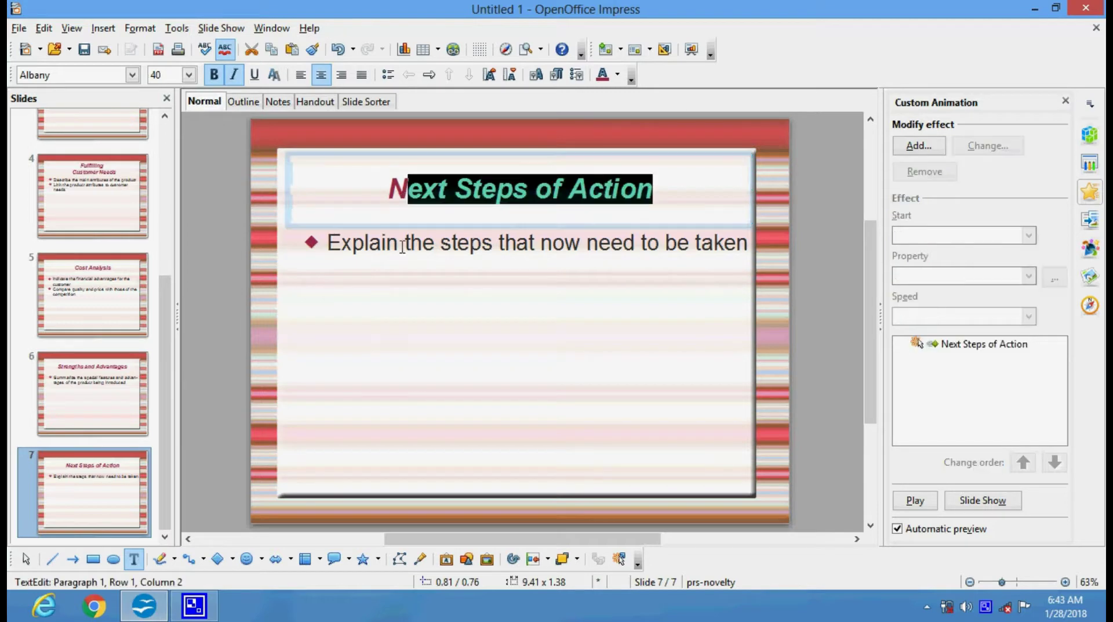
left_click(403, 291)
left_click(394, 196)
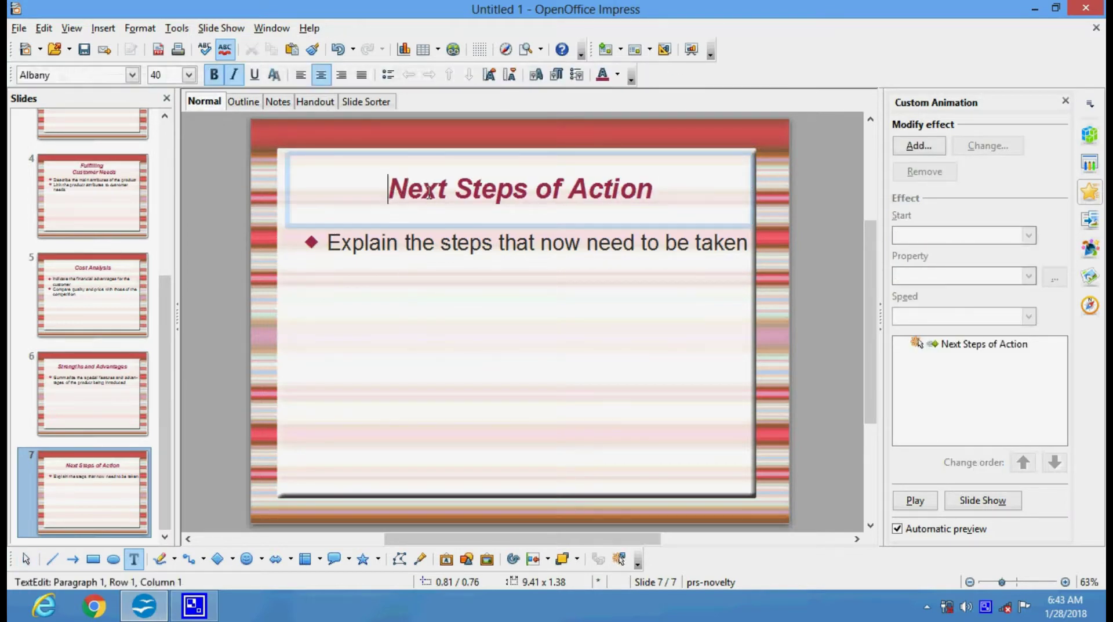
left_click(681, 197)
left_click_drag(394, 190, 658, 197)
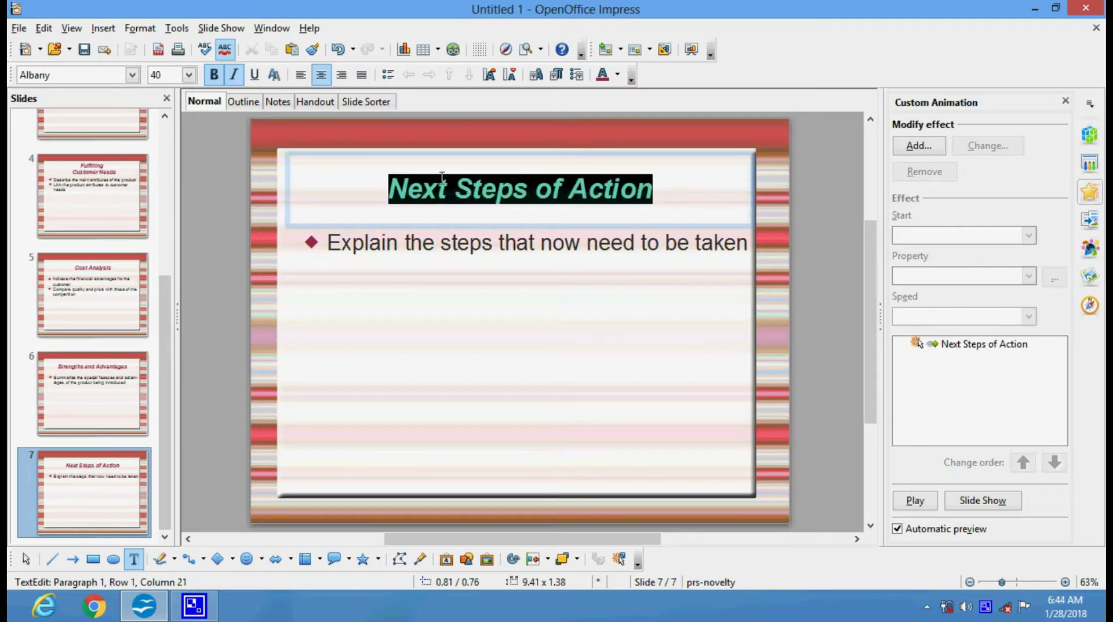
Try defining a new custom slide show with the Long-term Goal slide, then remove the slide and discard the definition
left_click(216, 28)
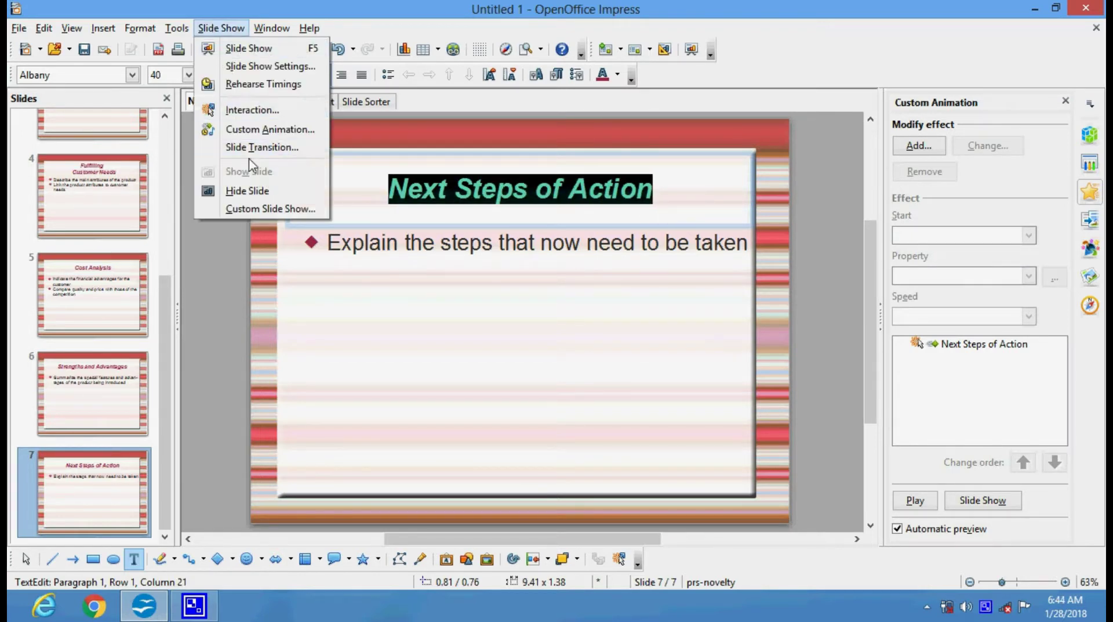
left_click(256, 209)
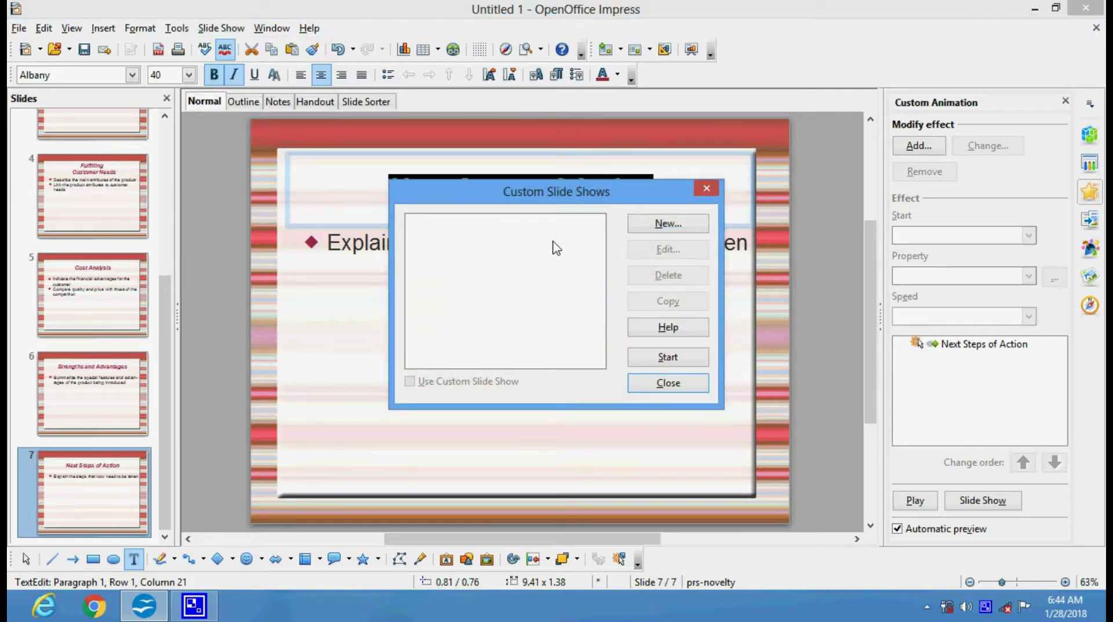
left_click(653, 224)
left_click(383, 277)
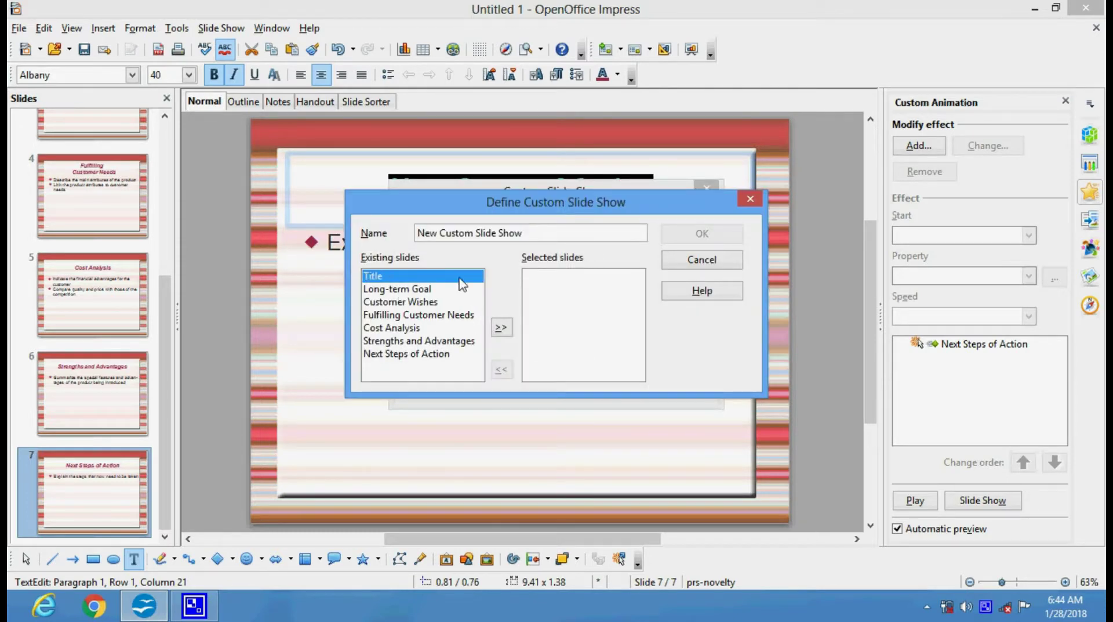
left_click(414, 302)
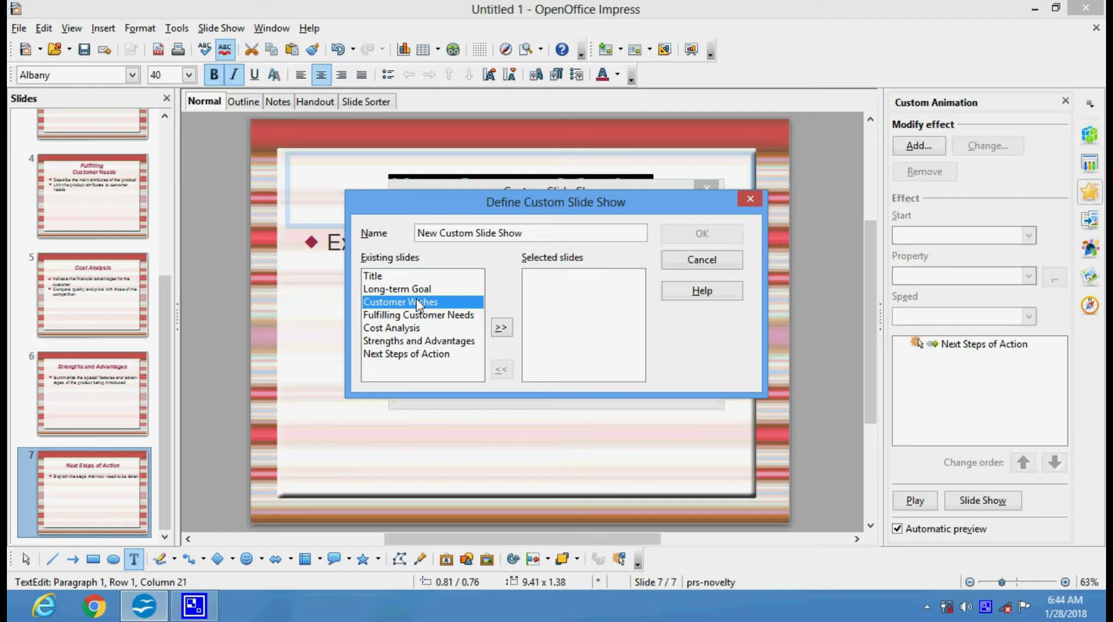
left_click(425, 289)
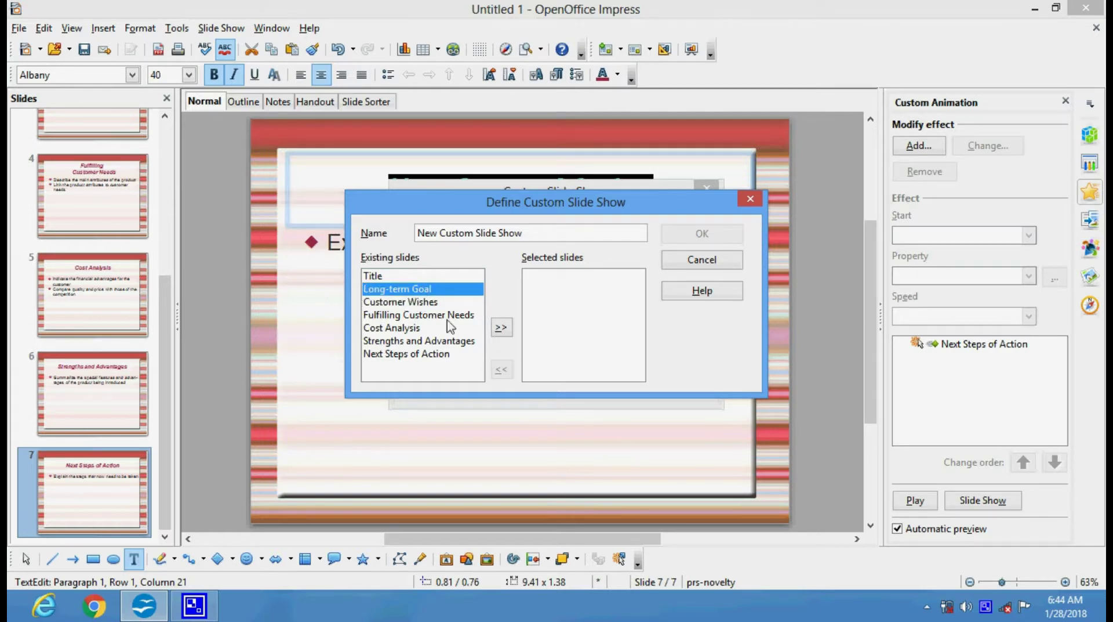
left_click(502, 328)
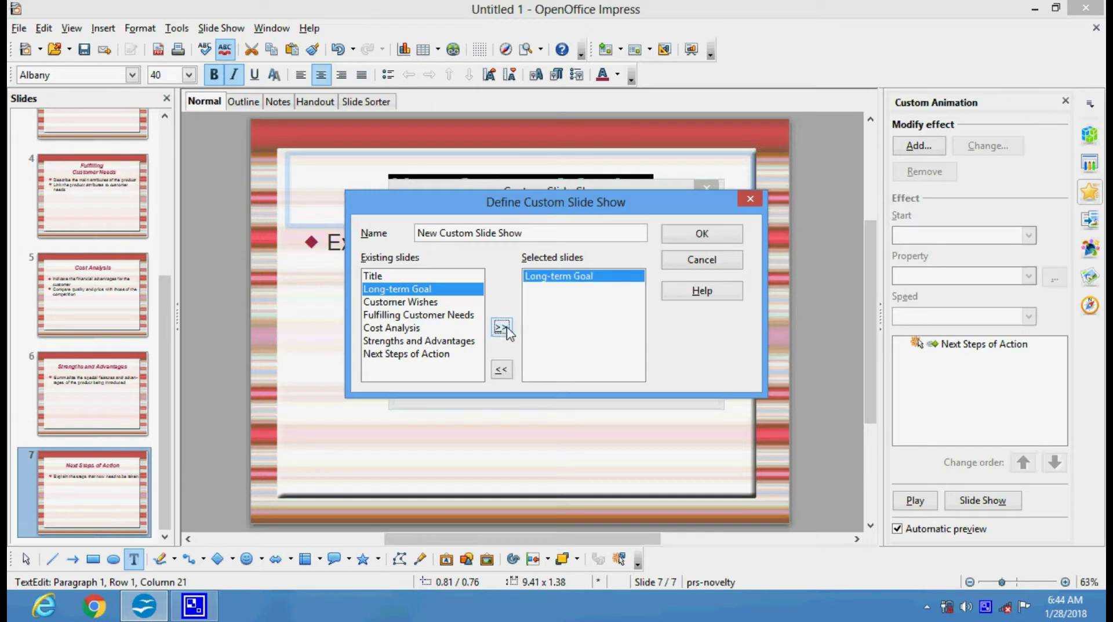
left_click(441, 315)
left_click(436, 328)
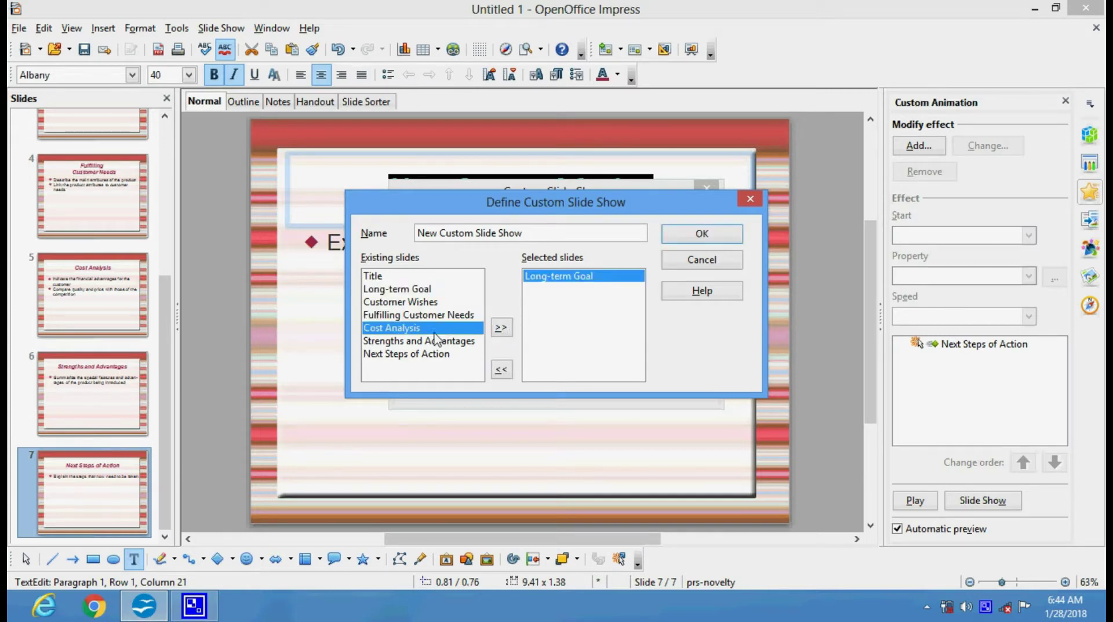
left_click(502, 369)
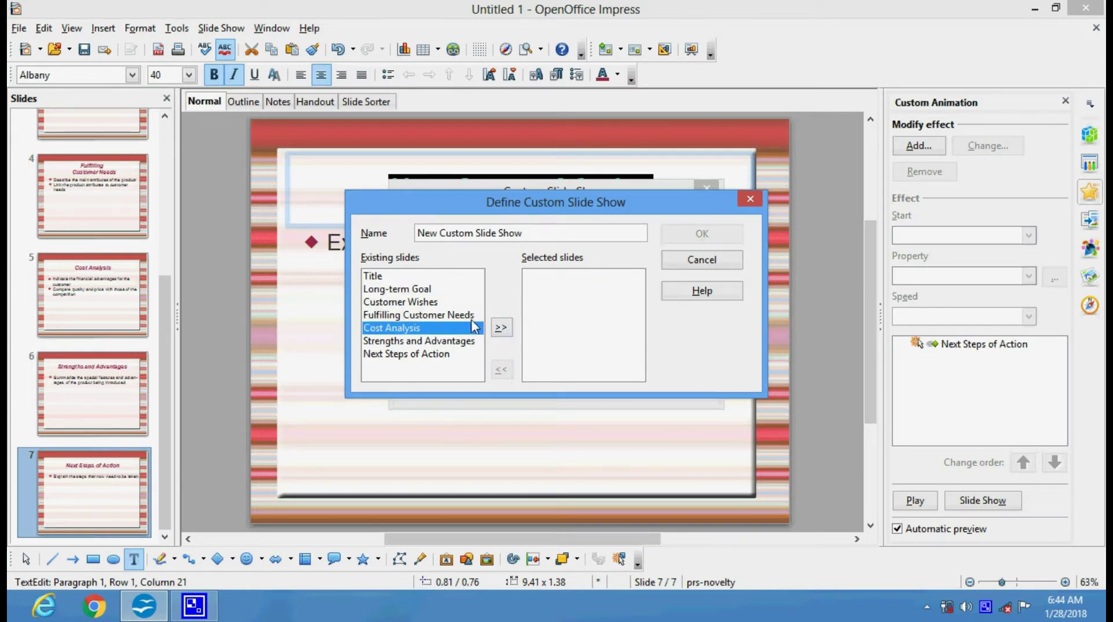
left_click(437, 316)
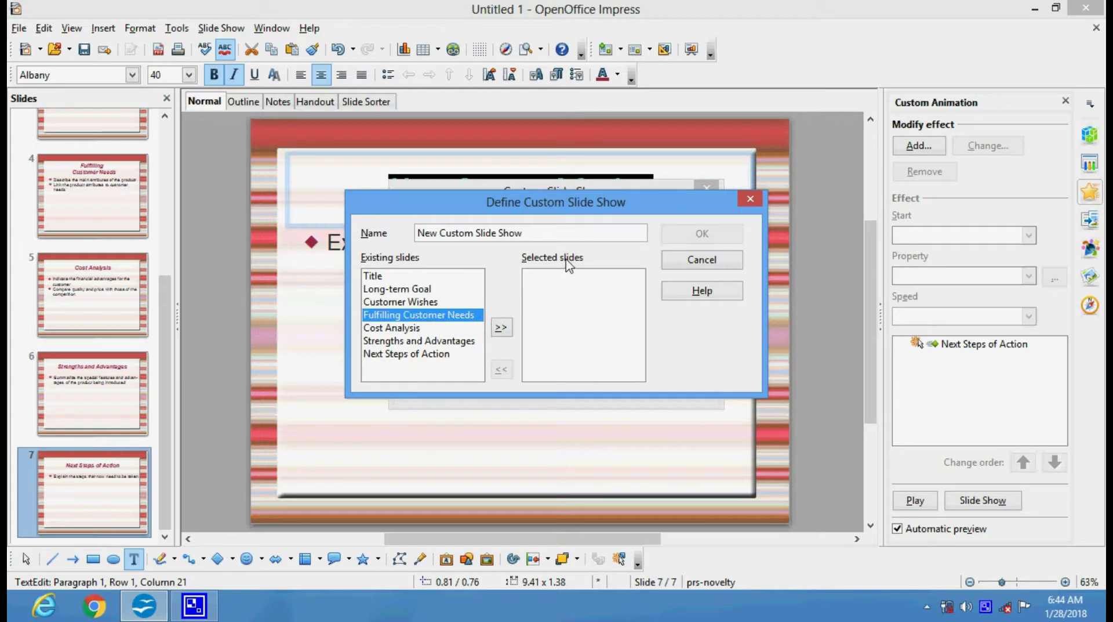
left_click(750, 201)
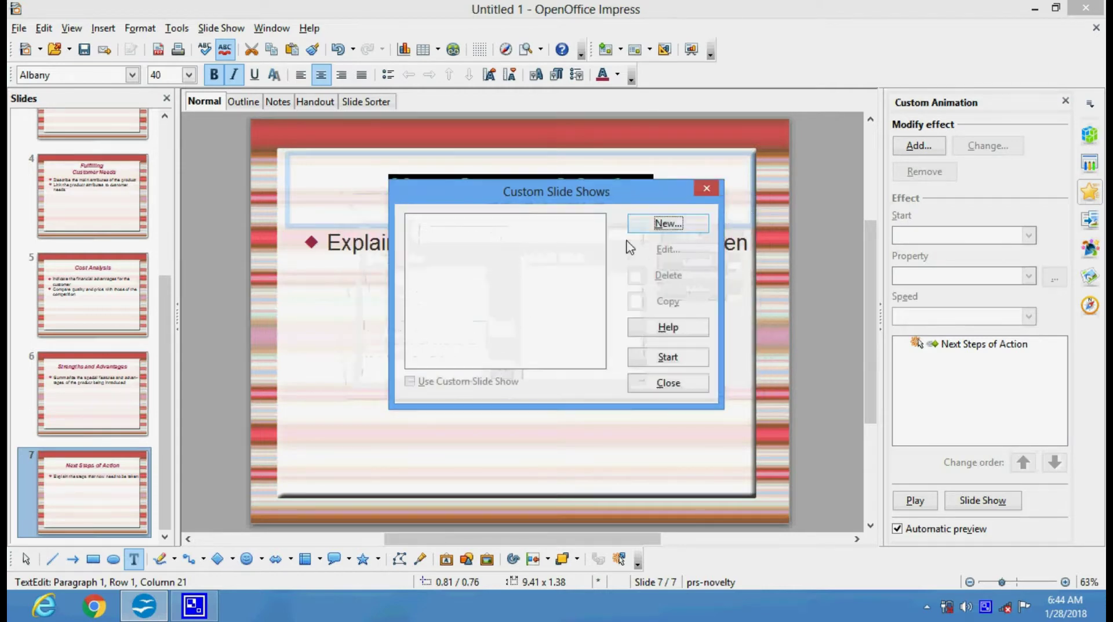
left_click(705, 188)
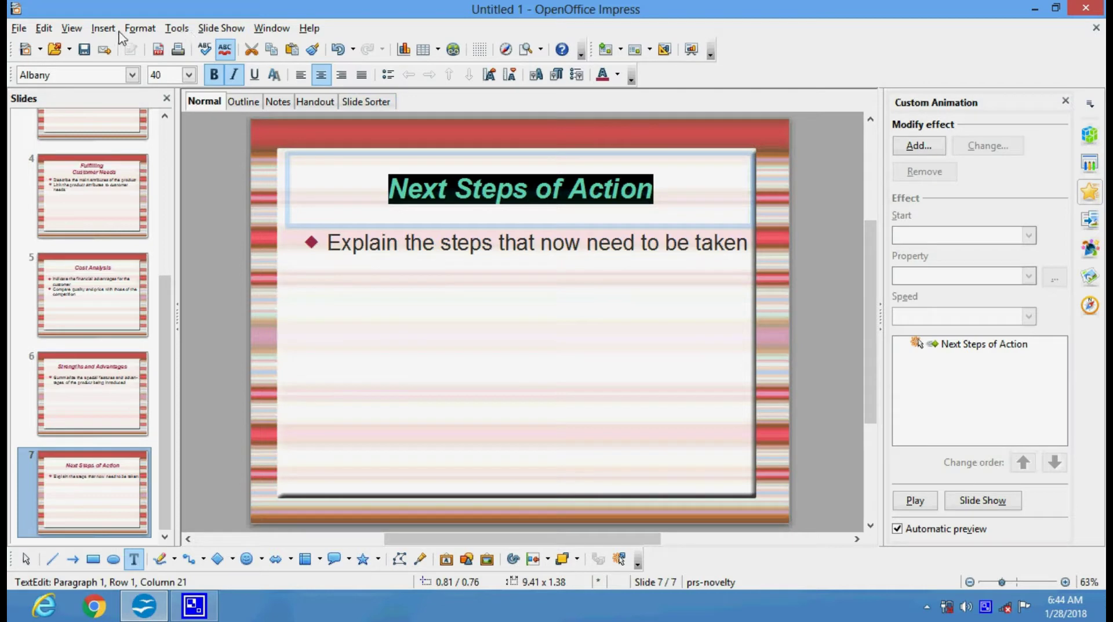
left_click(42, 29)
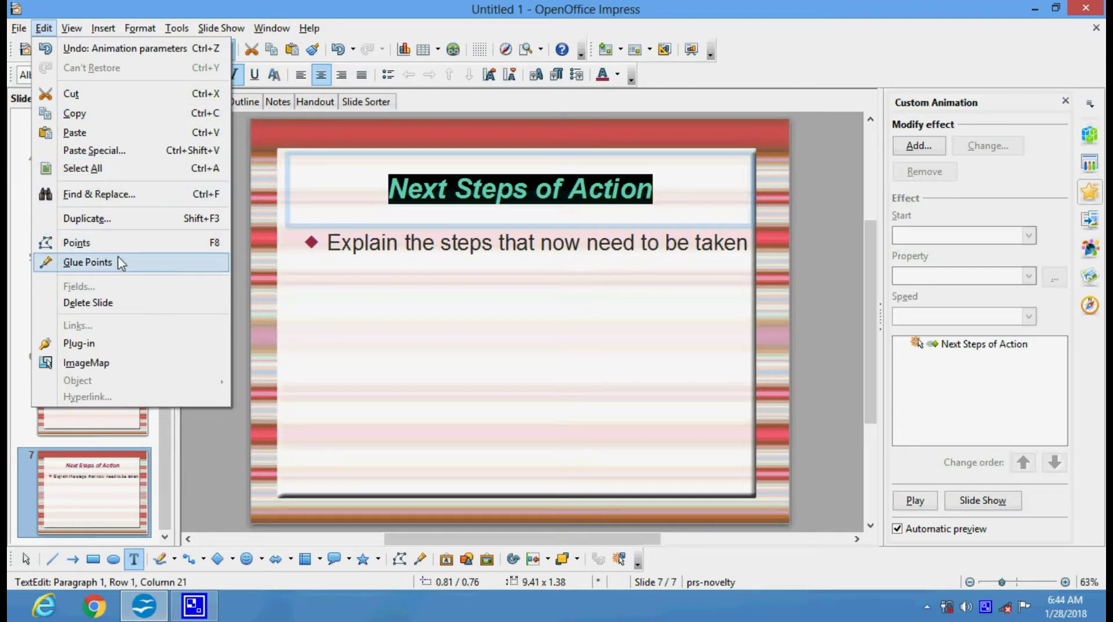
mouse_move(75, 30)
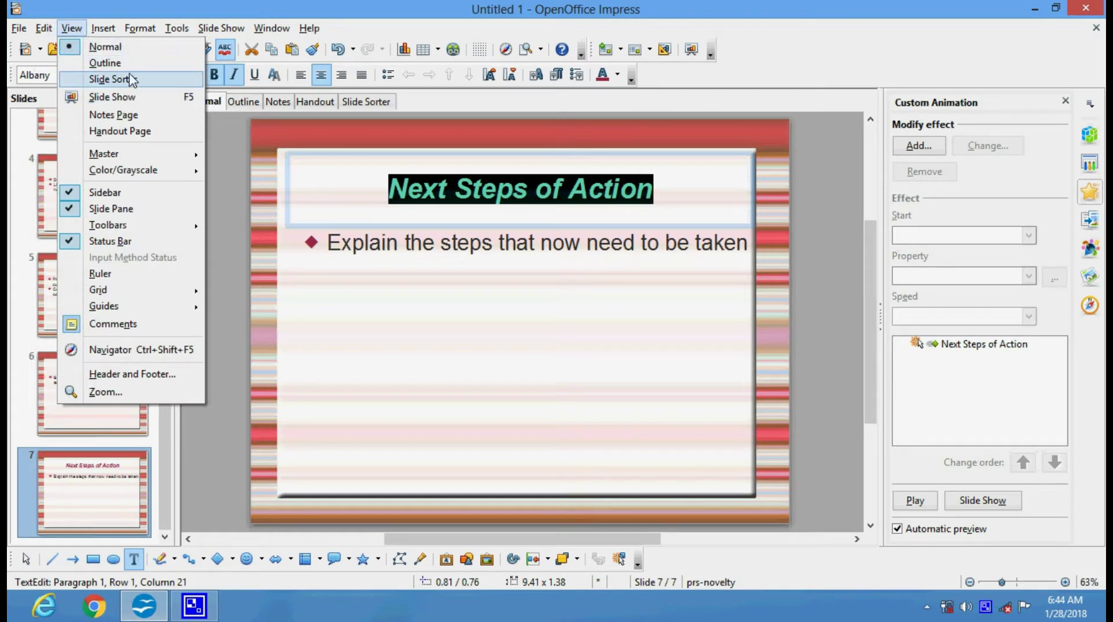
mouse_move(135, 156)
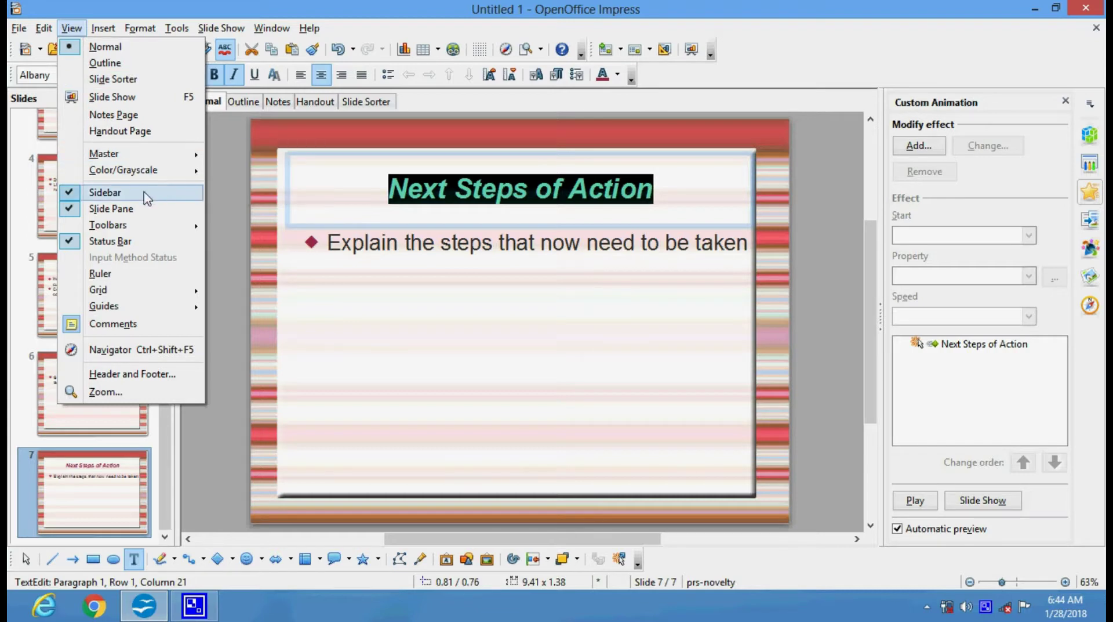
mouse_move(116, 34)
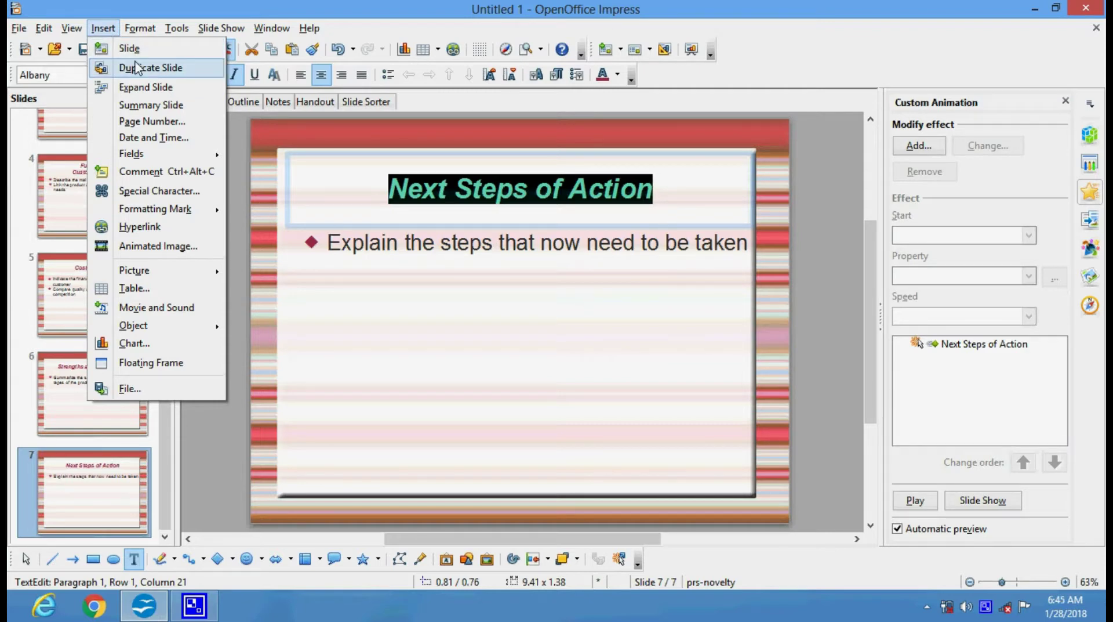
left_click(73, 191)
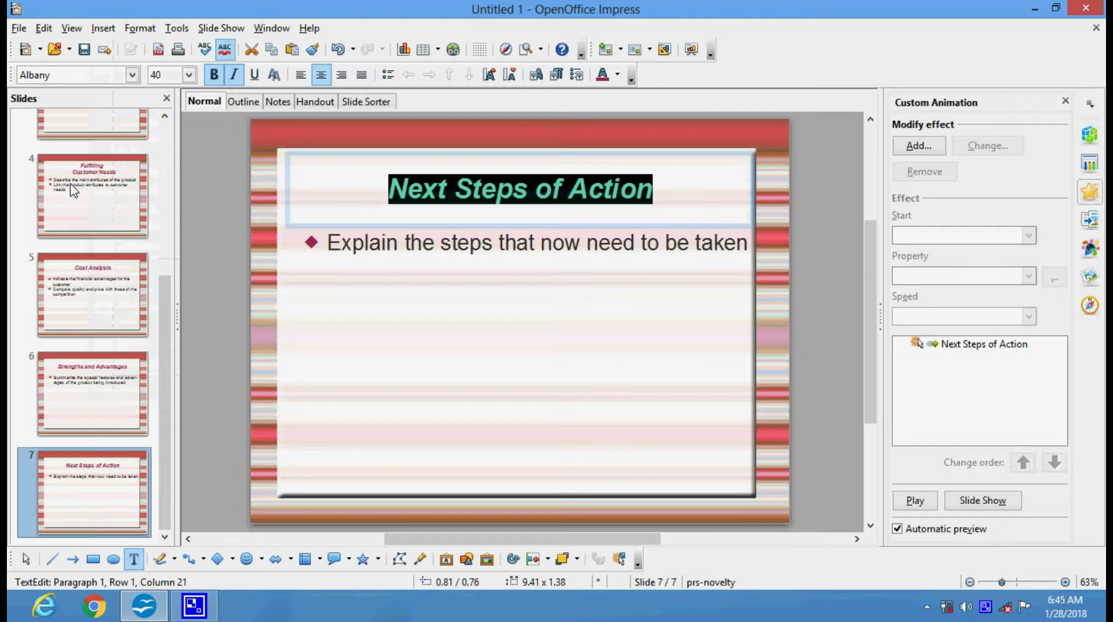
Duplicate slide 4, "Fulfilling Customer Needs", and compare the copy with the original
left_click(72, 192)
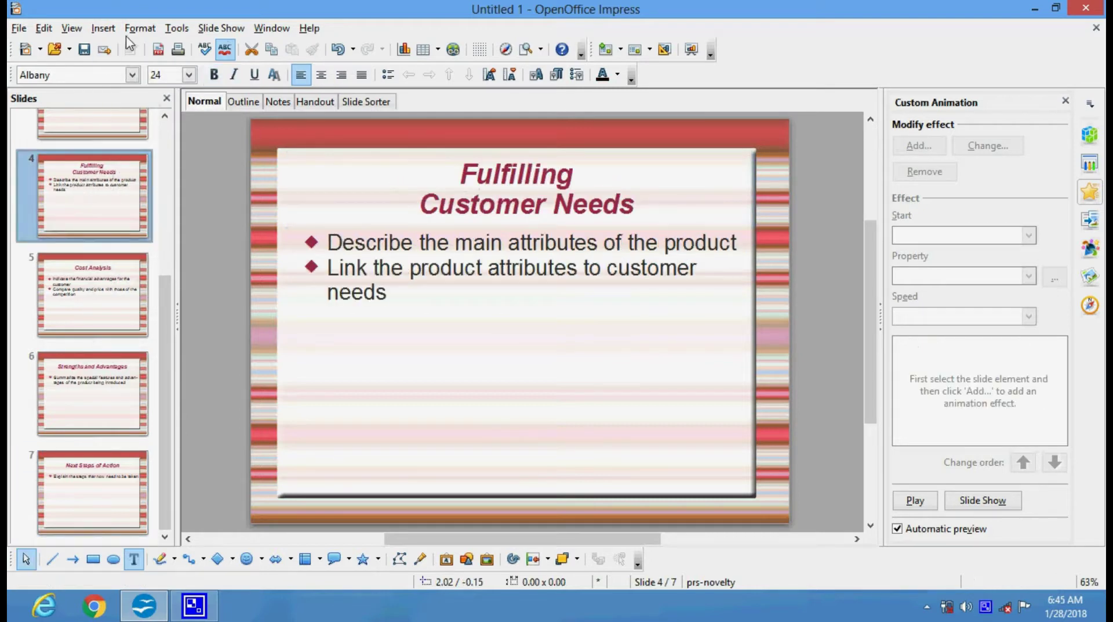
left_click(103, 28)
left_click(125, 68)
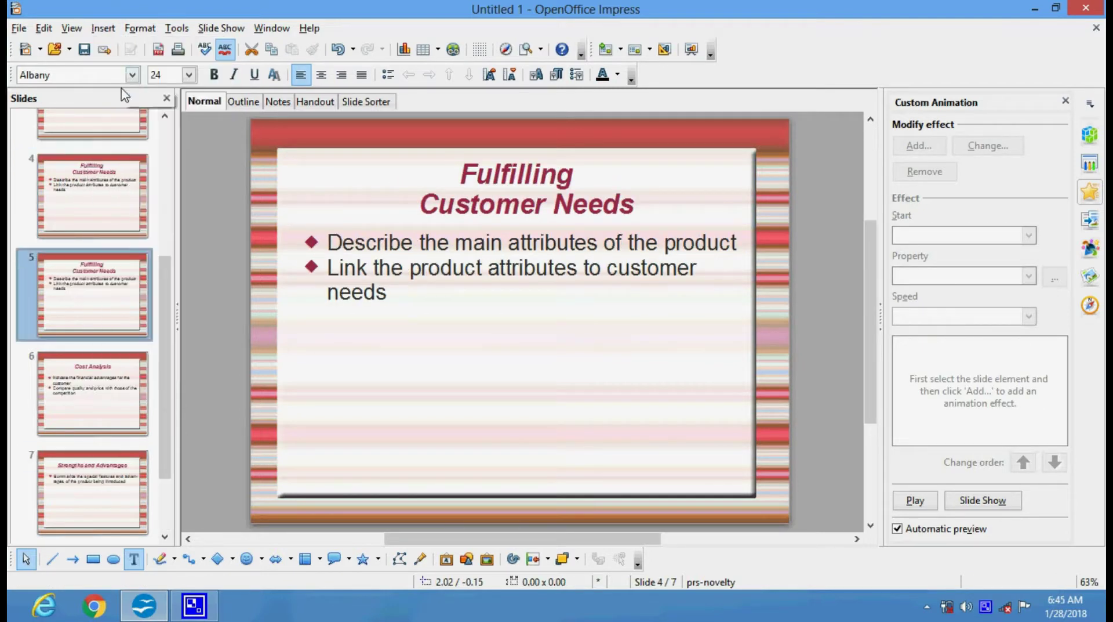
left_click(99, 218)
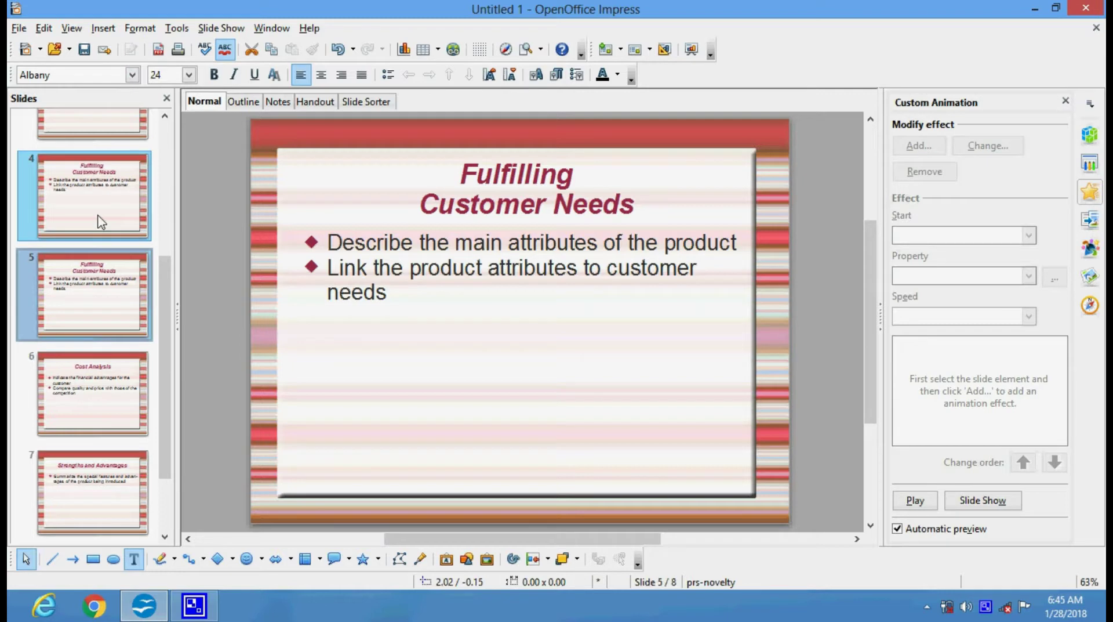
left_click(99, 269)
left_click(112, 223)
left_click(110, 288)
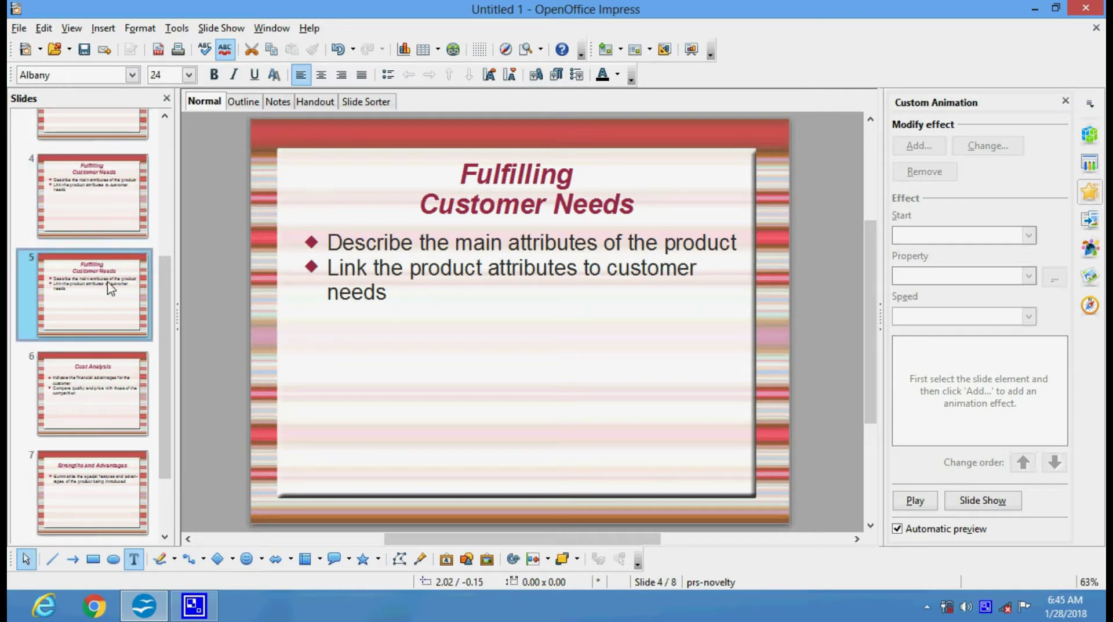
left_click(112, 223)
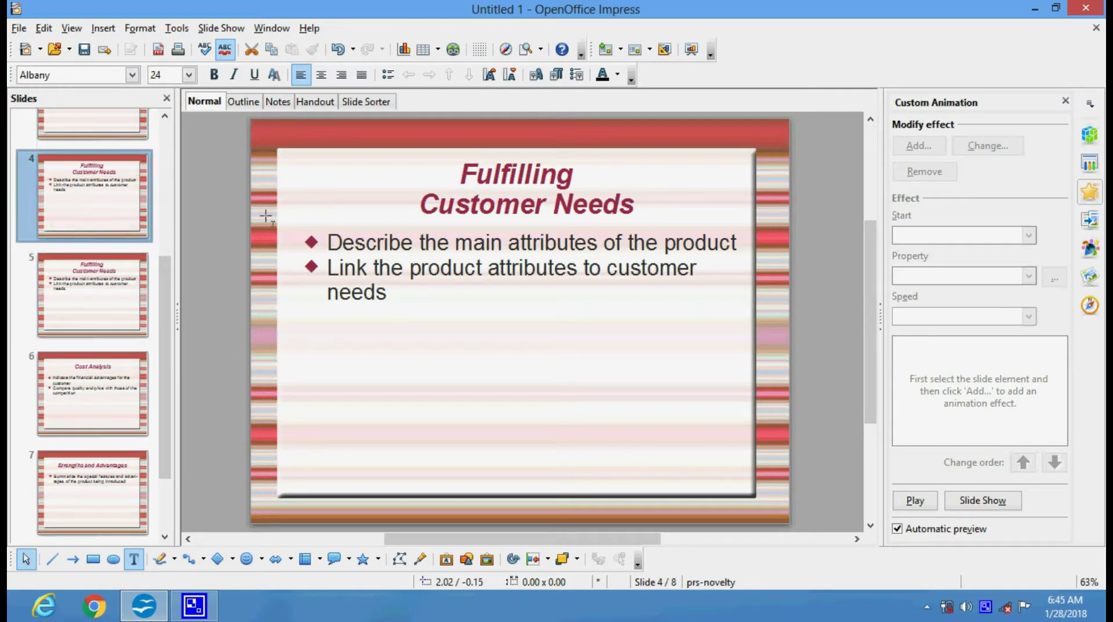
left_click(142, 29)
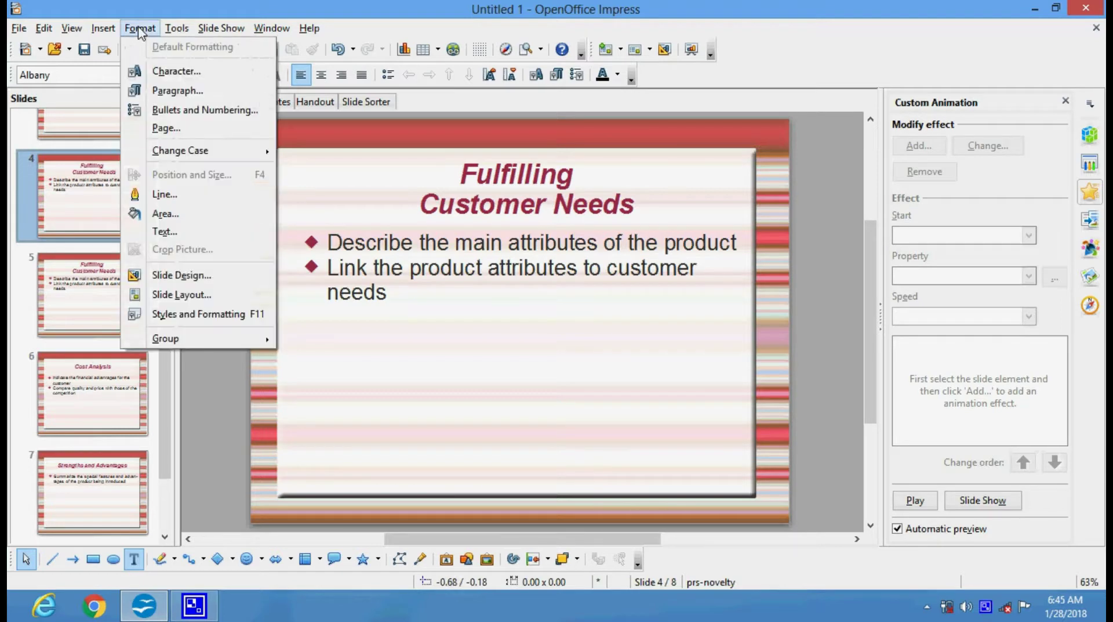
mouse_move(111, 32)
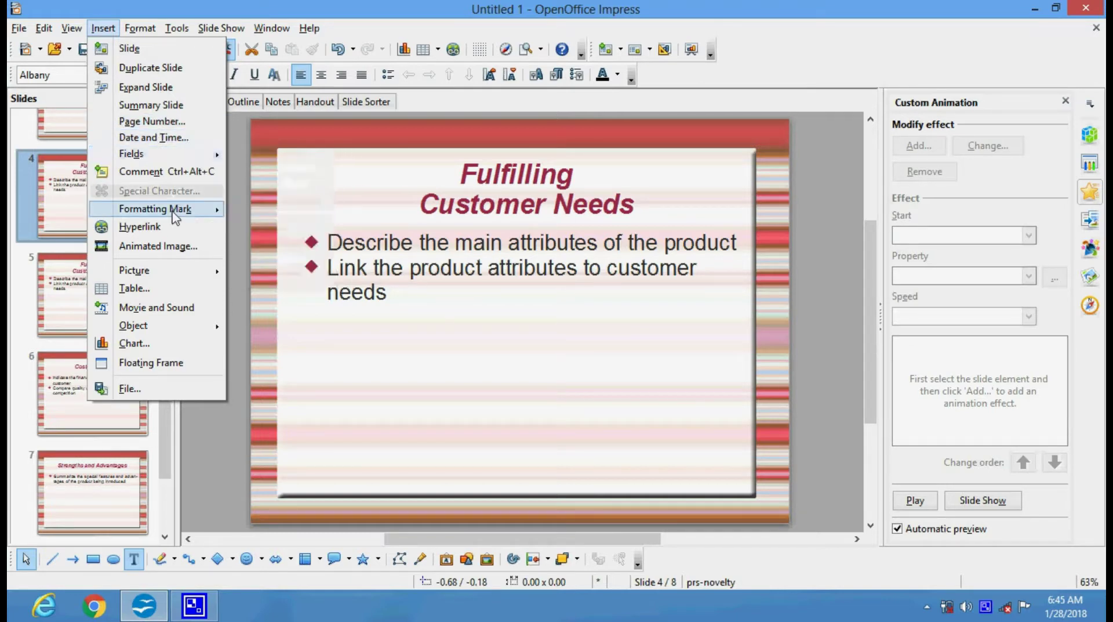
mouse_move(165, 271)
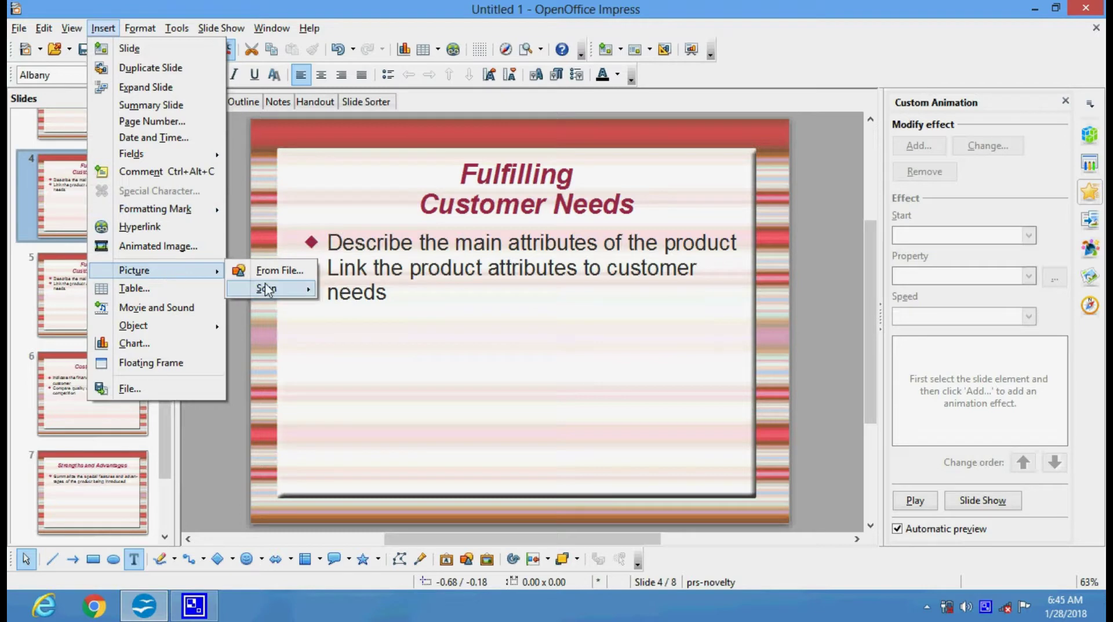
Look at the options for creating an animated image and close them without creating one
mouse_move(304, 290)
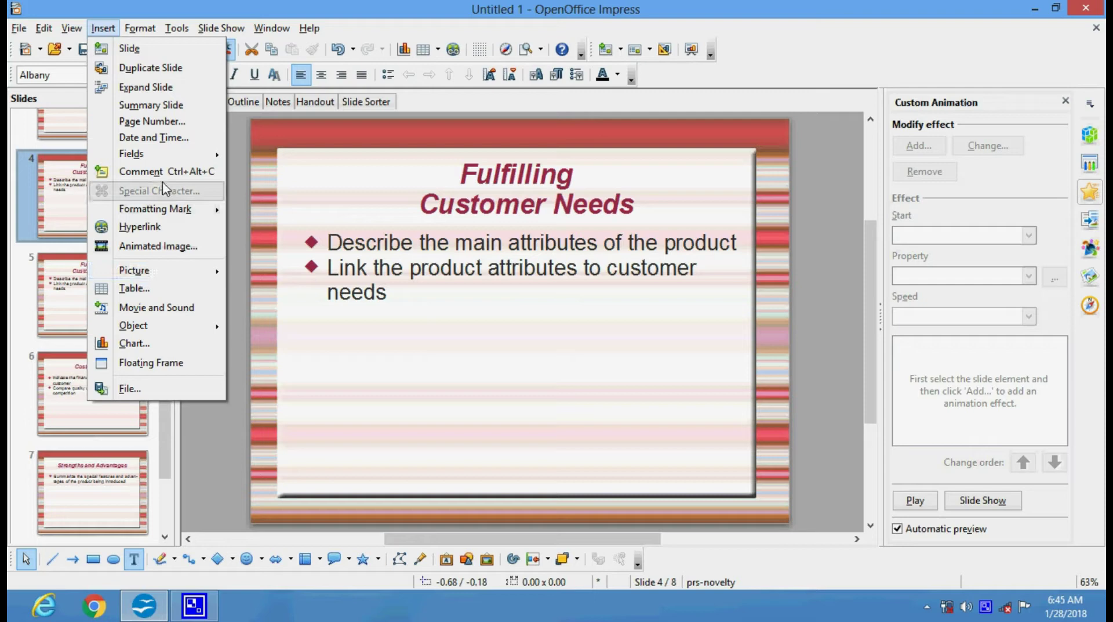
left_click(149, 250)
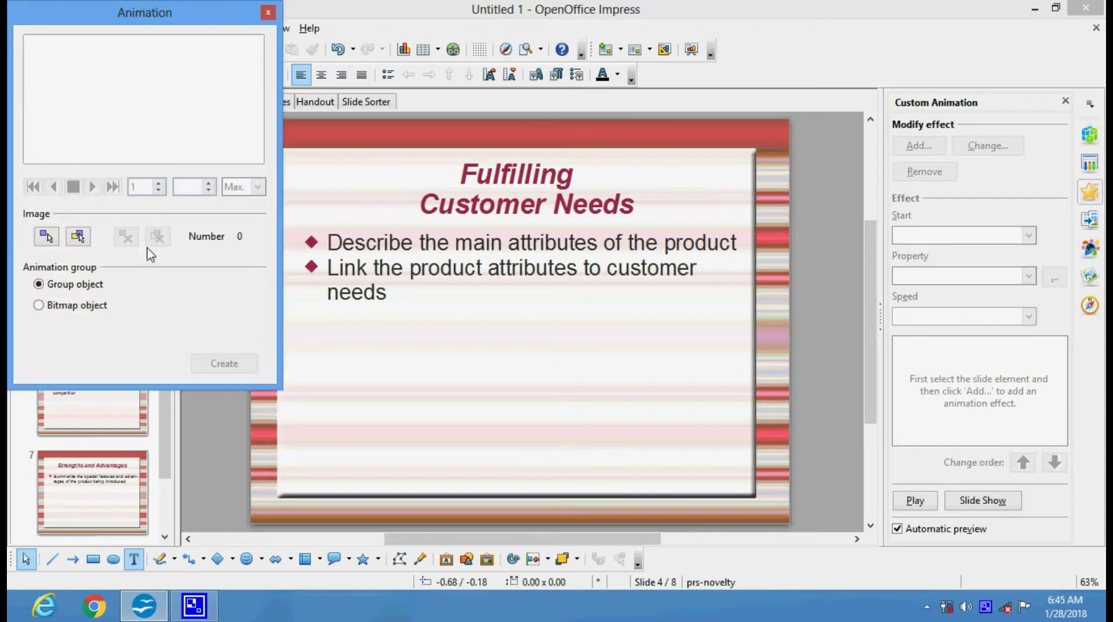
left_click(269, 13)
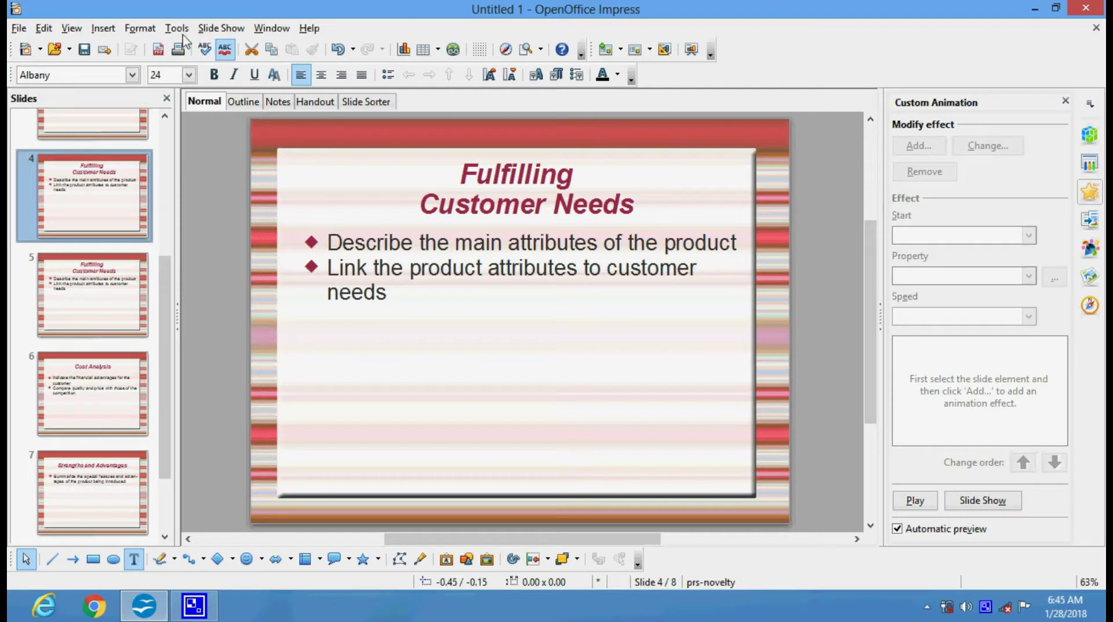
Review the bullet styles, position settings and numbering types available for slide 4, leaving the formatting as it is
left_click(143, 29)
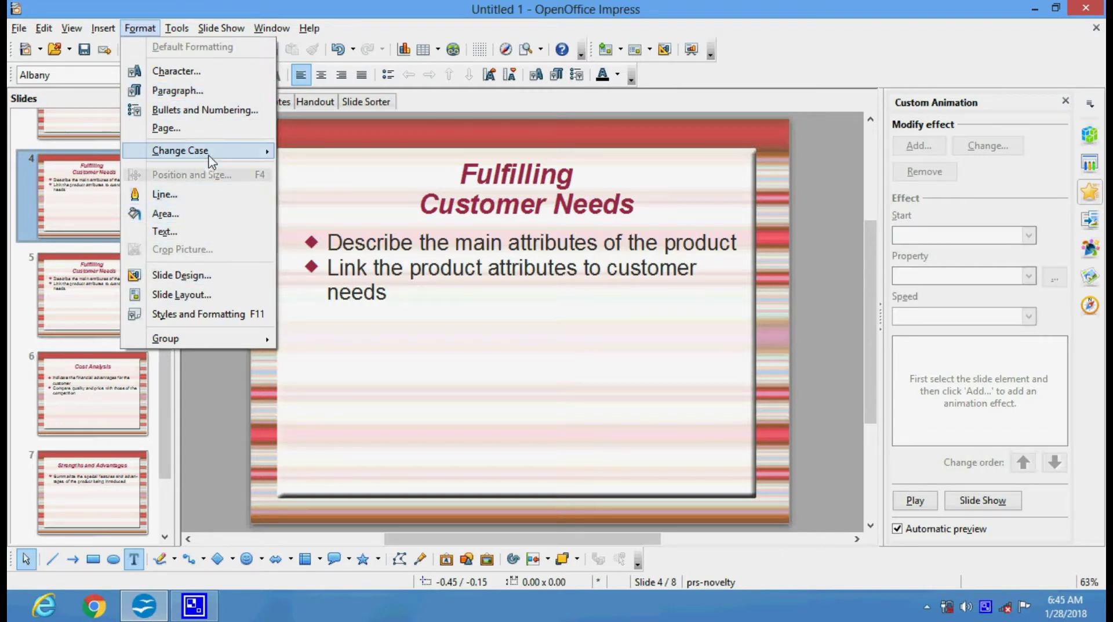
mouse_move(211, 157)
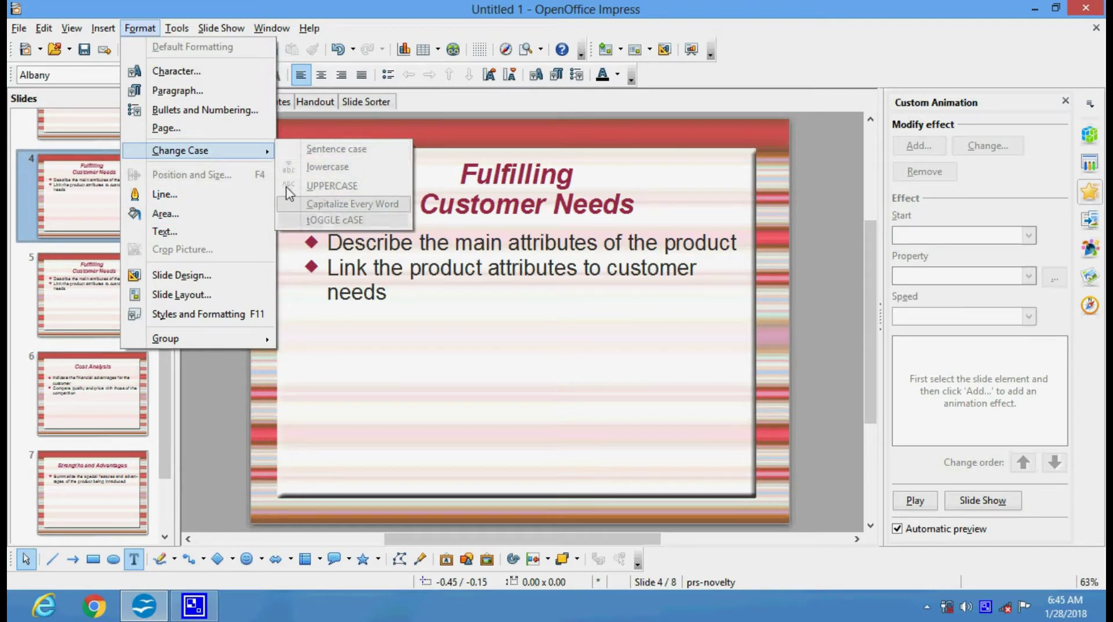
left_click(228, 110)
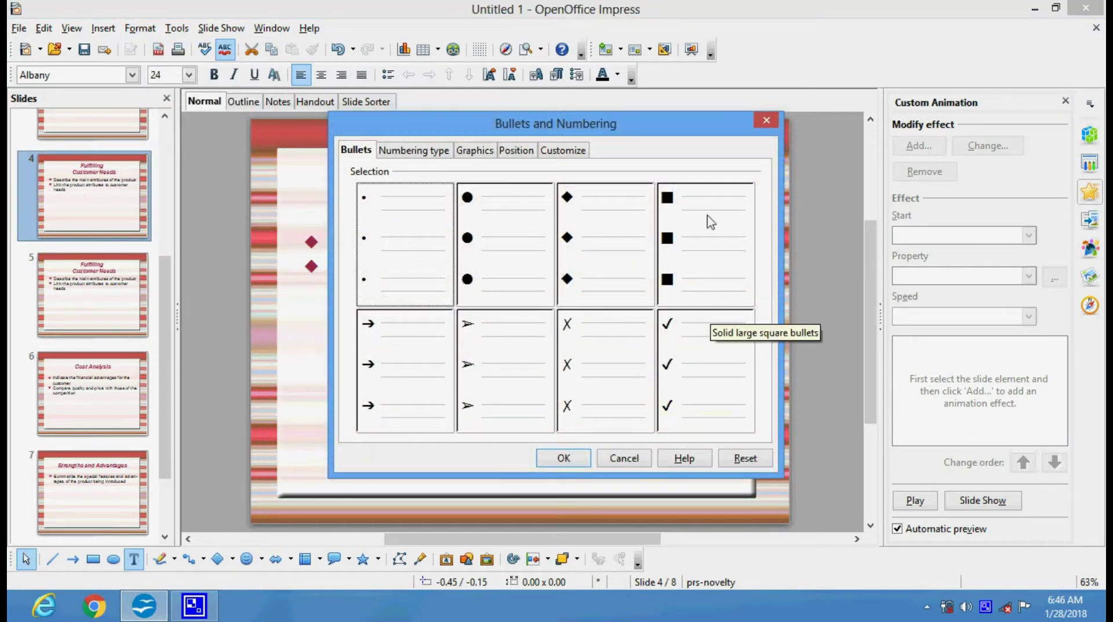
left_click(534, 151)
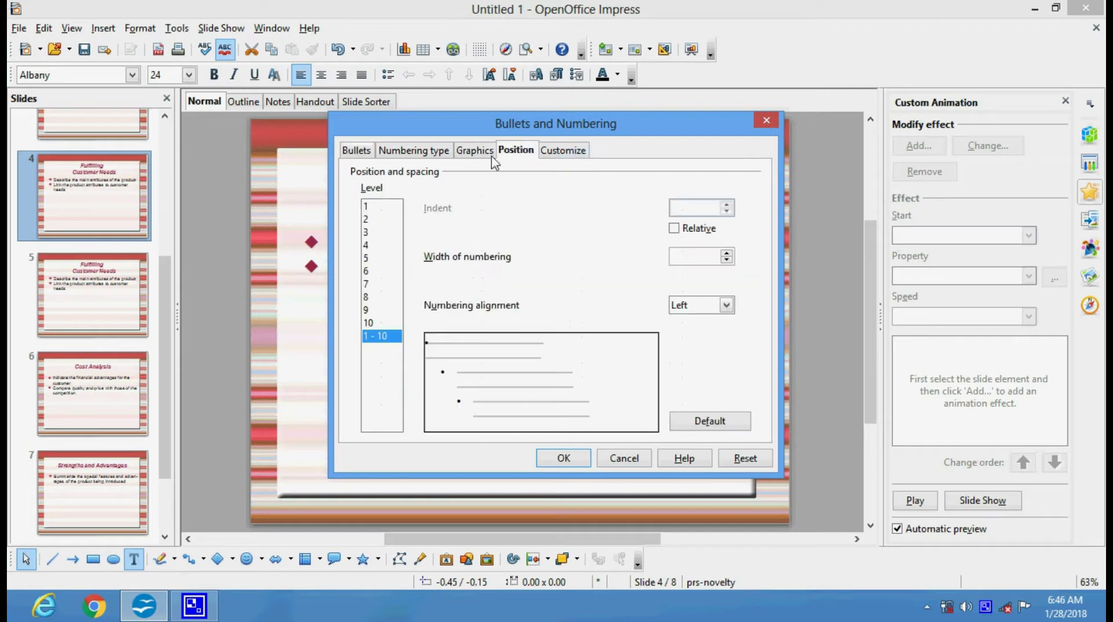
left_click(423, 152)
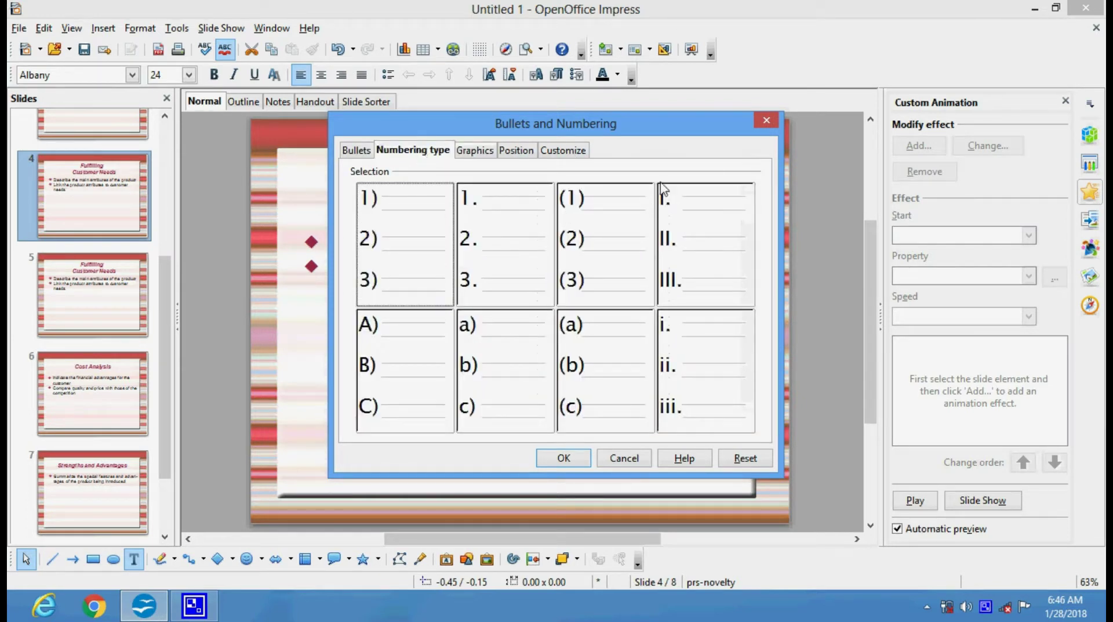
left_click(767, 121)
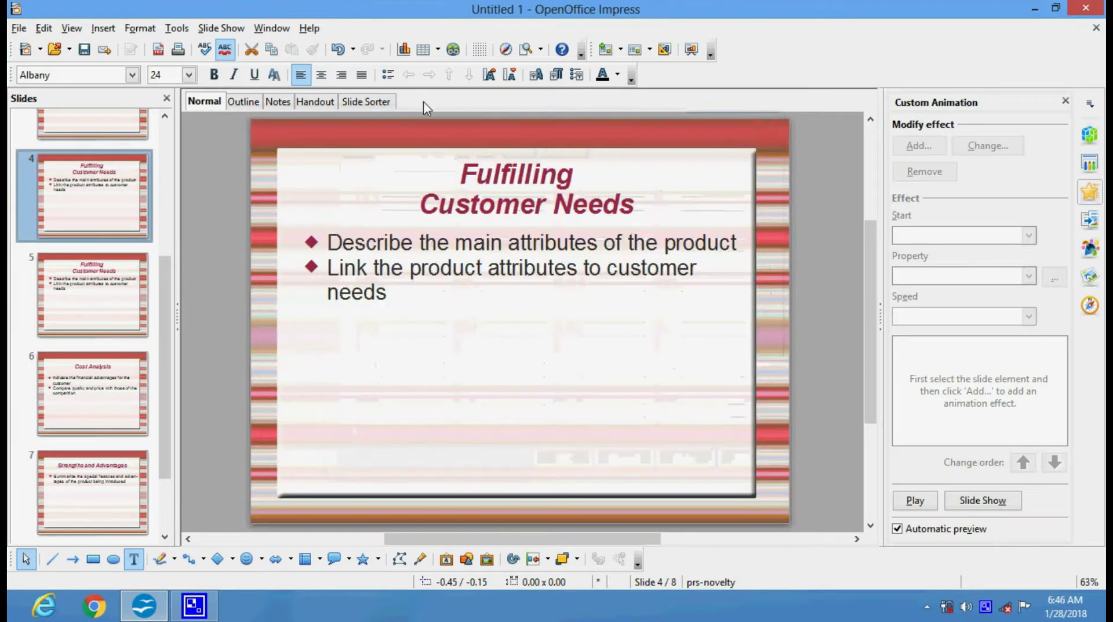
left_click(180, 28)
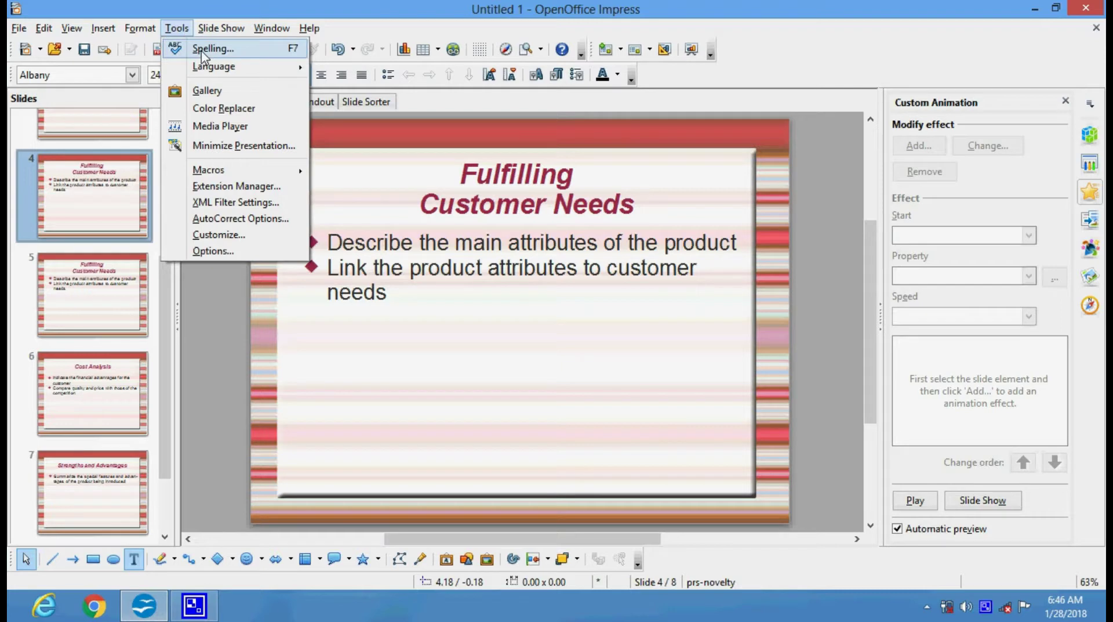
mouse_move(205, 68)
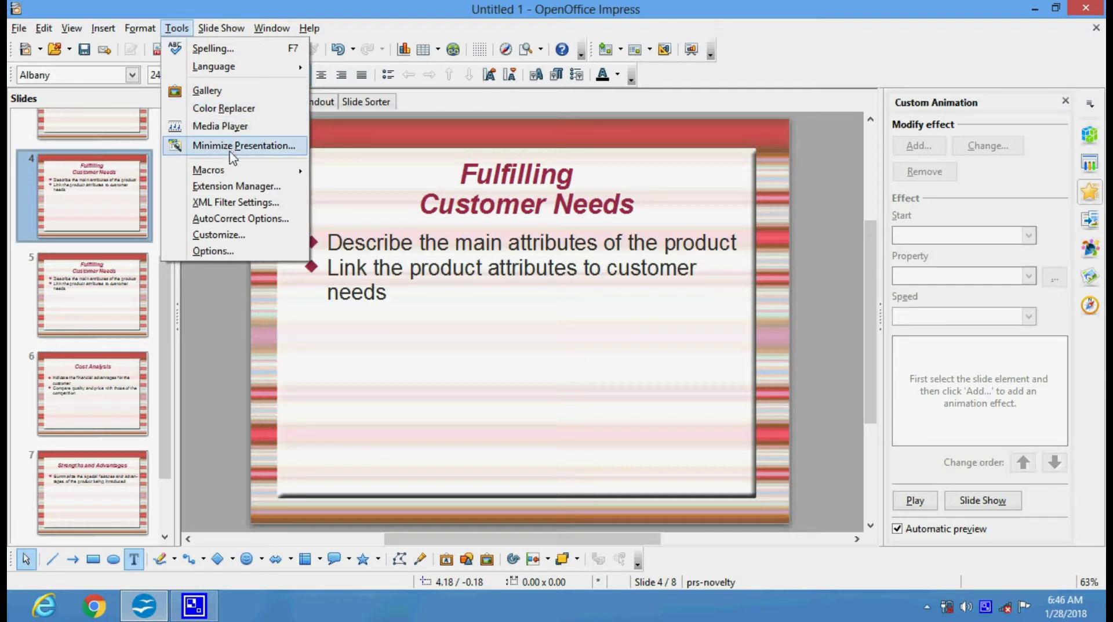
mouse_move(238, 178)
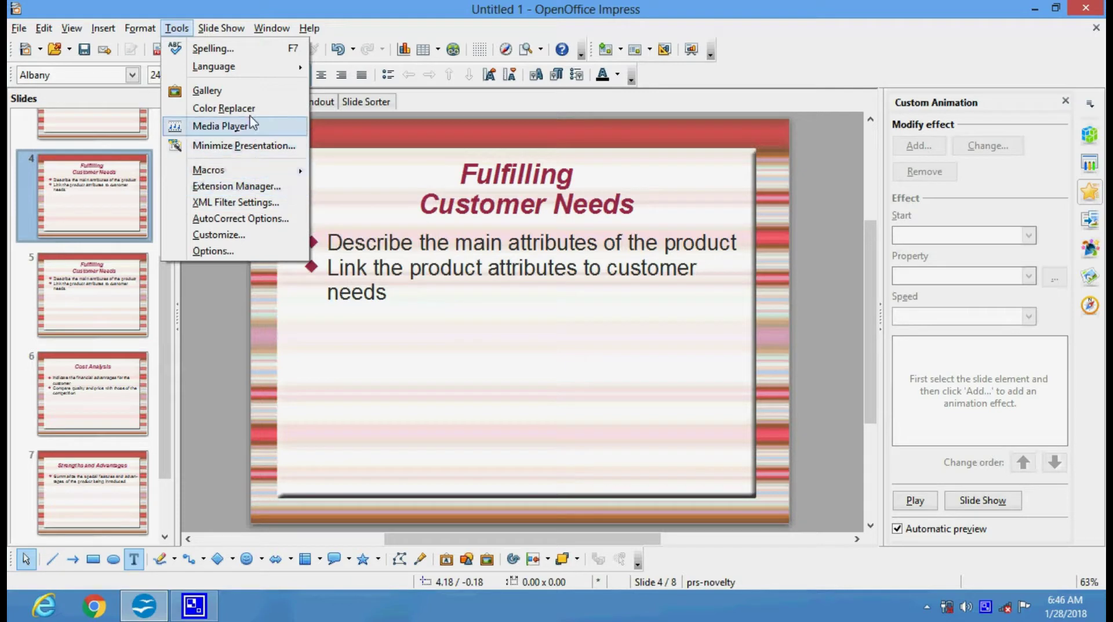
mouse_move(222, 29)
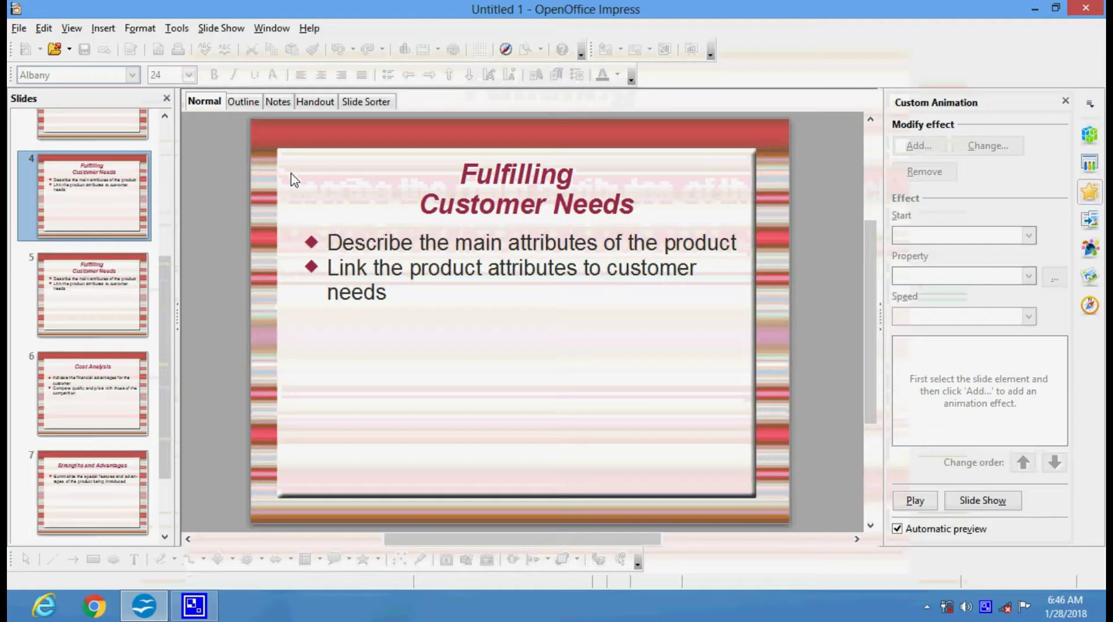
Review the slide show settings for range, type and options, and close them without changes
left_click(221, 28)
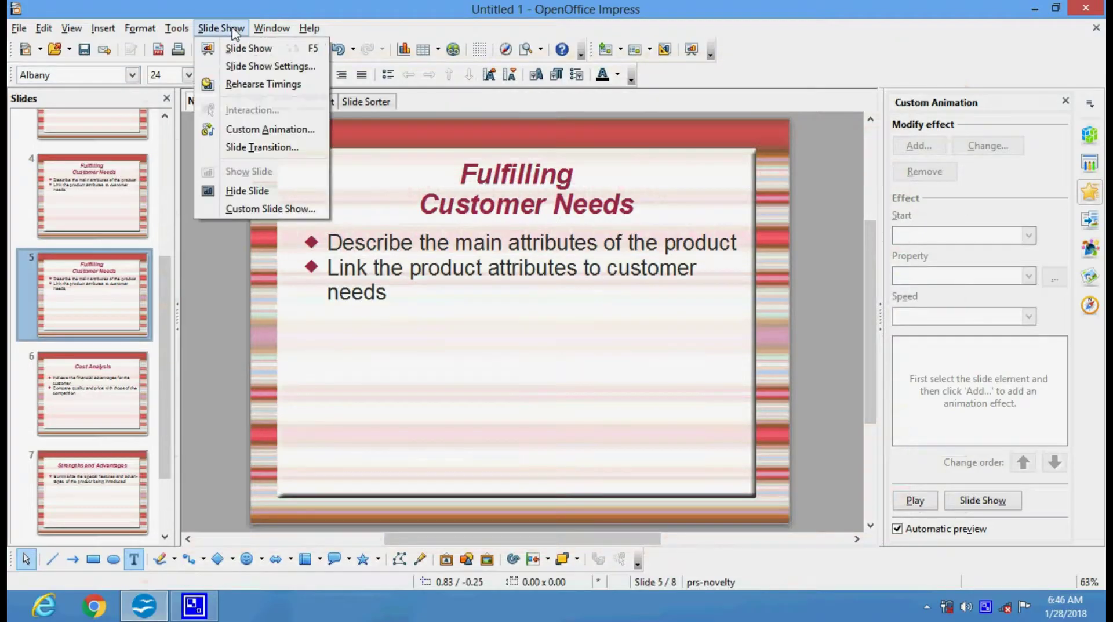
left_click(239, 69)
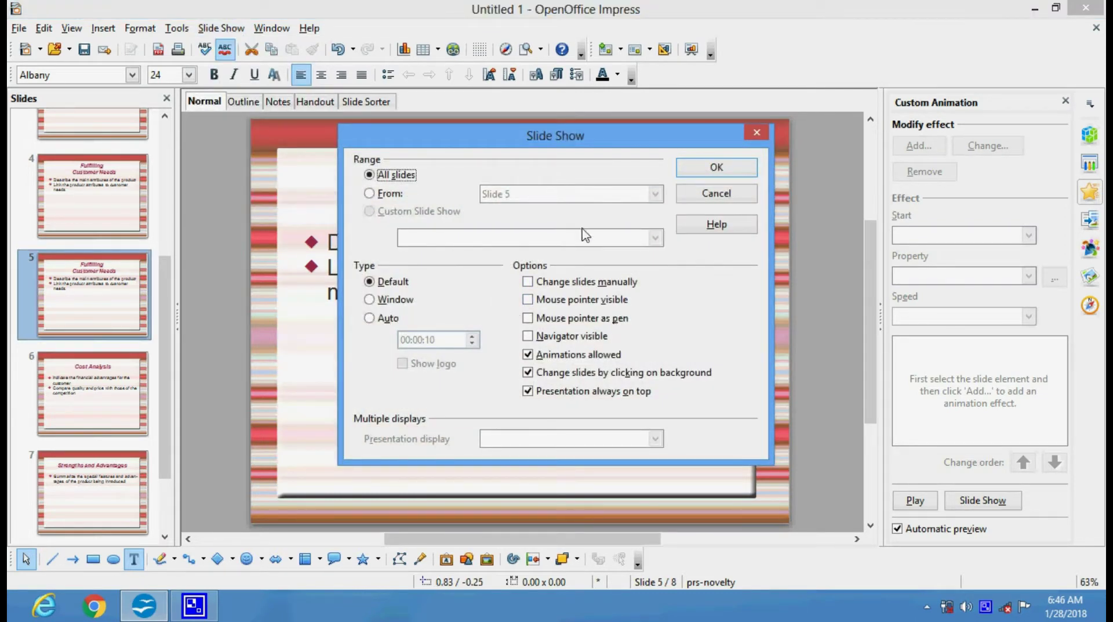
left_click(763, 131)
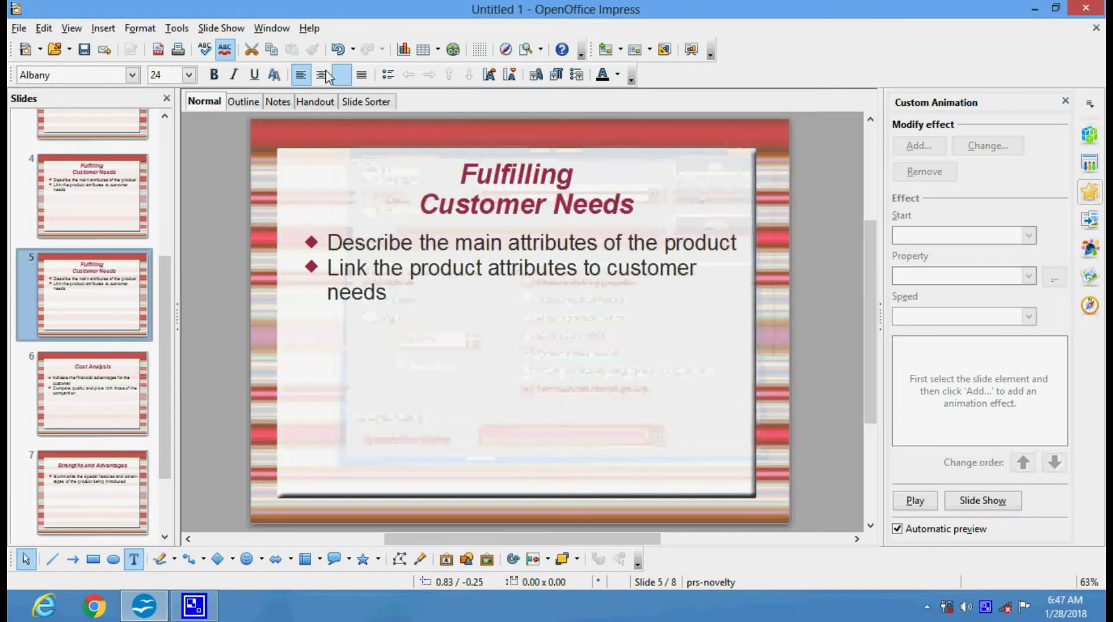
Try the 1-spoke and 2-spoke Wheel Clockwise transitions on slide 5, and apply Wheel Clockwise, 8 Spokes
left_click(221, 29)
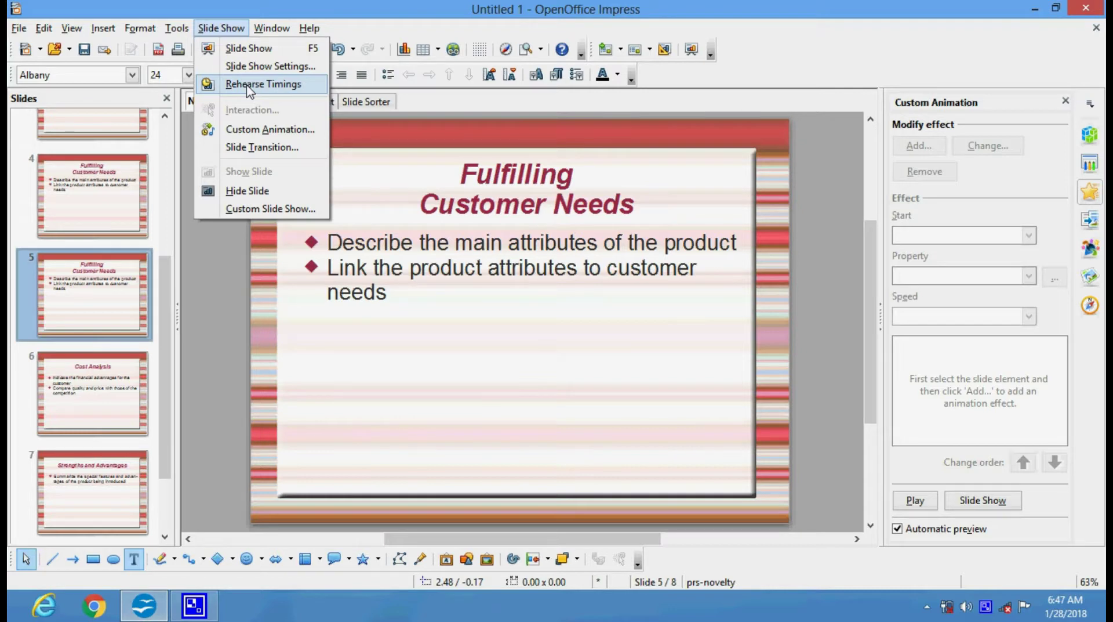
left_click(264, 148)
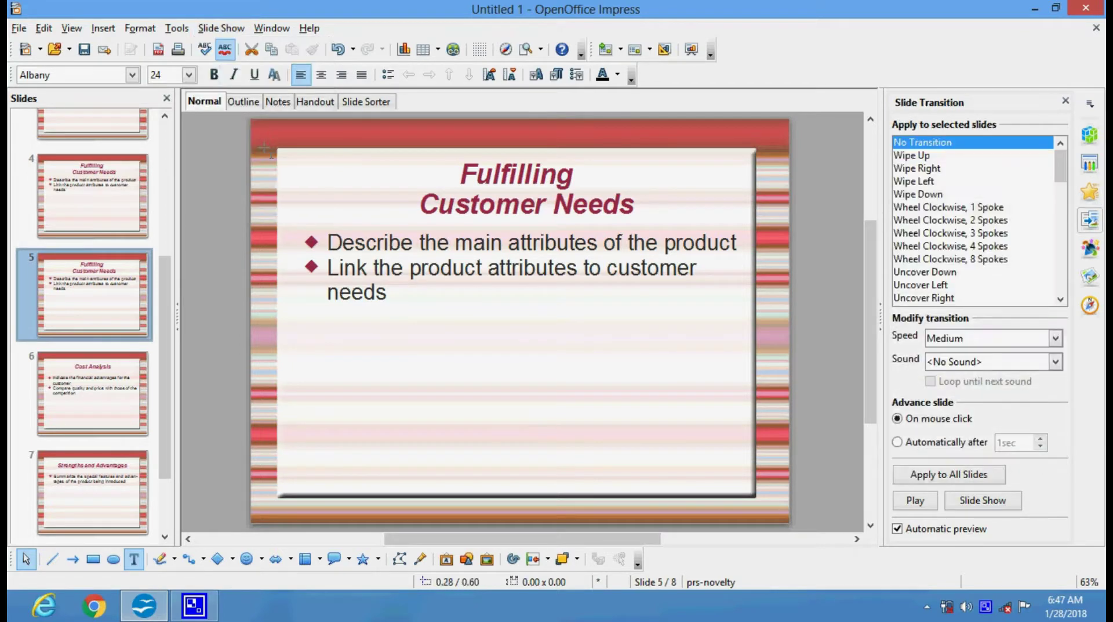
left_click(914, 213)
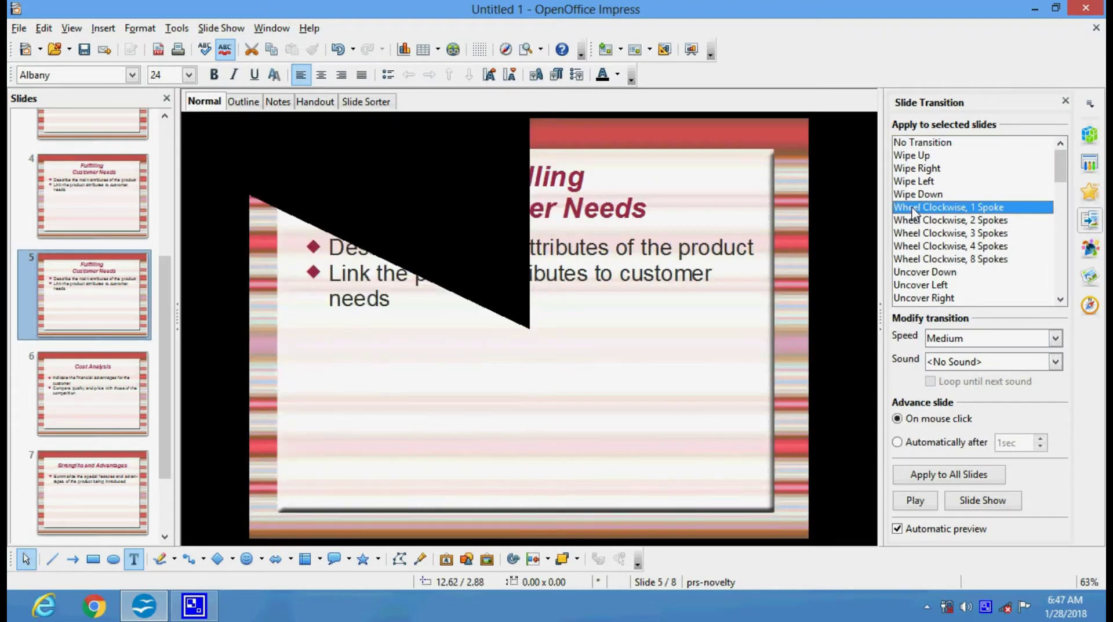
left_click(916, 220)
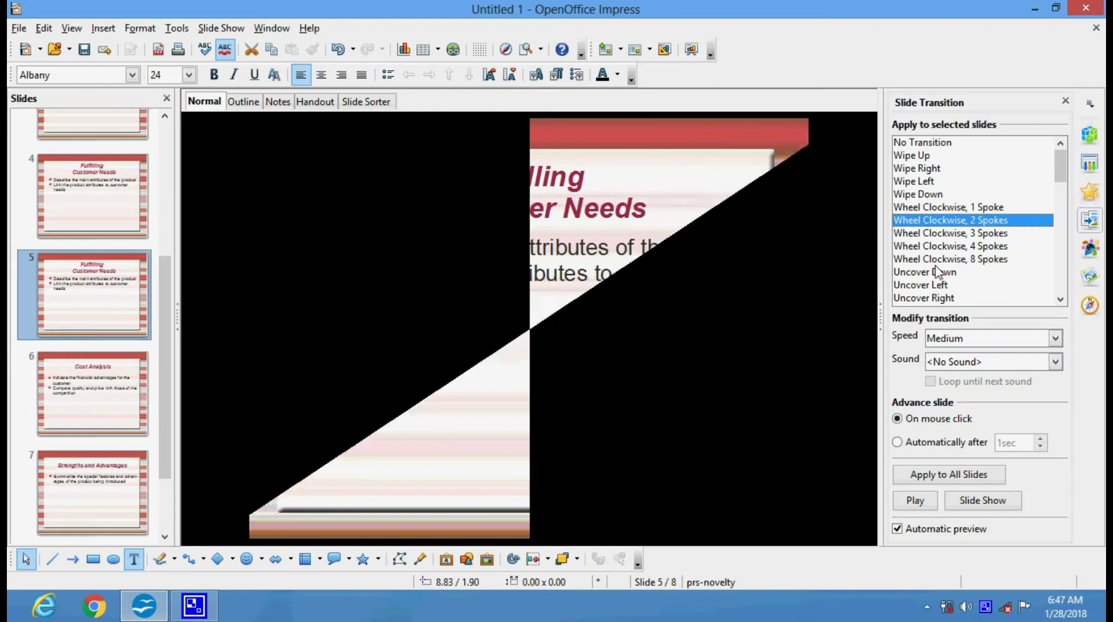
left_click(936, 262)
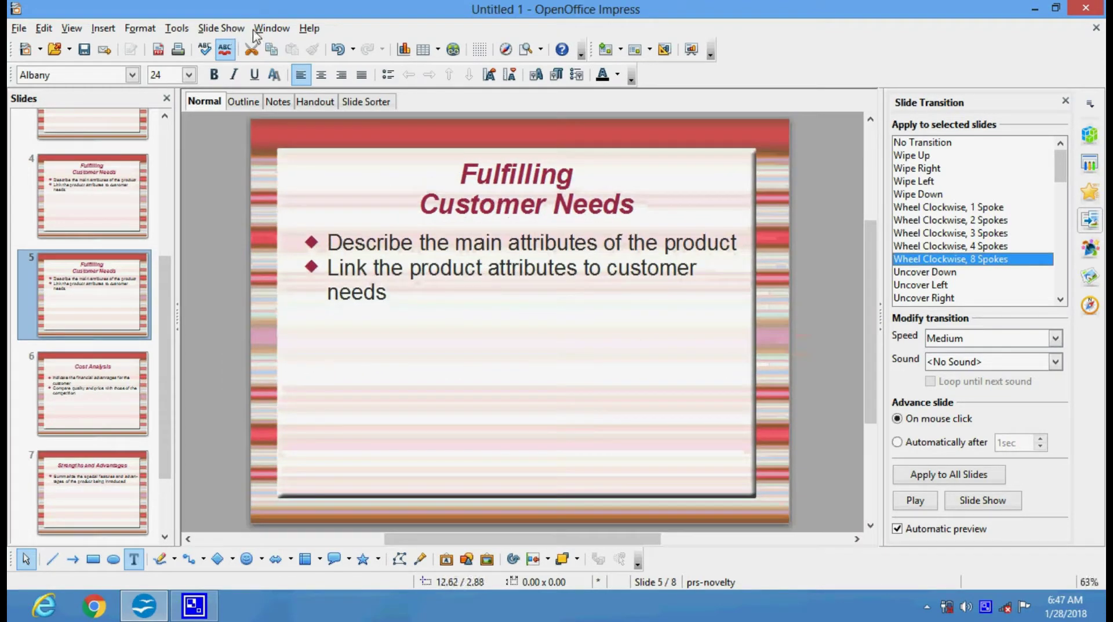
Open the current presentation in an additional new window
left_click(234, 30)
mouse_move(271, 34)
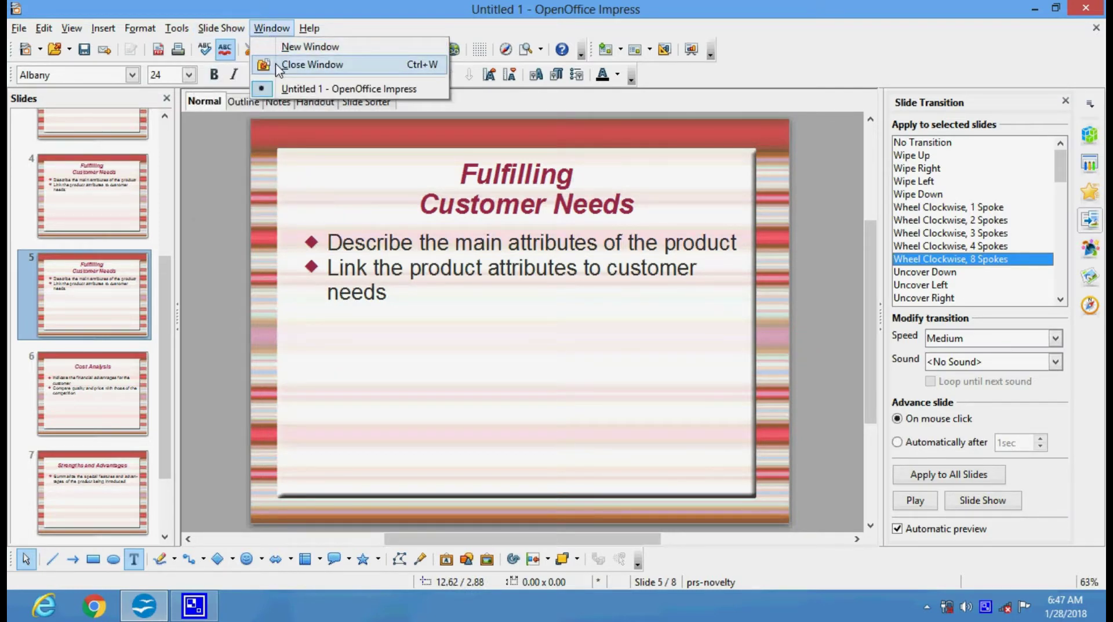
left_click(283, 49)
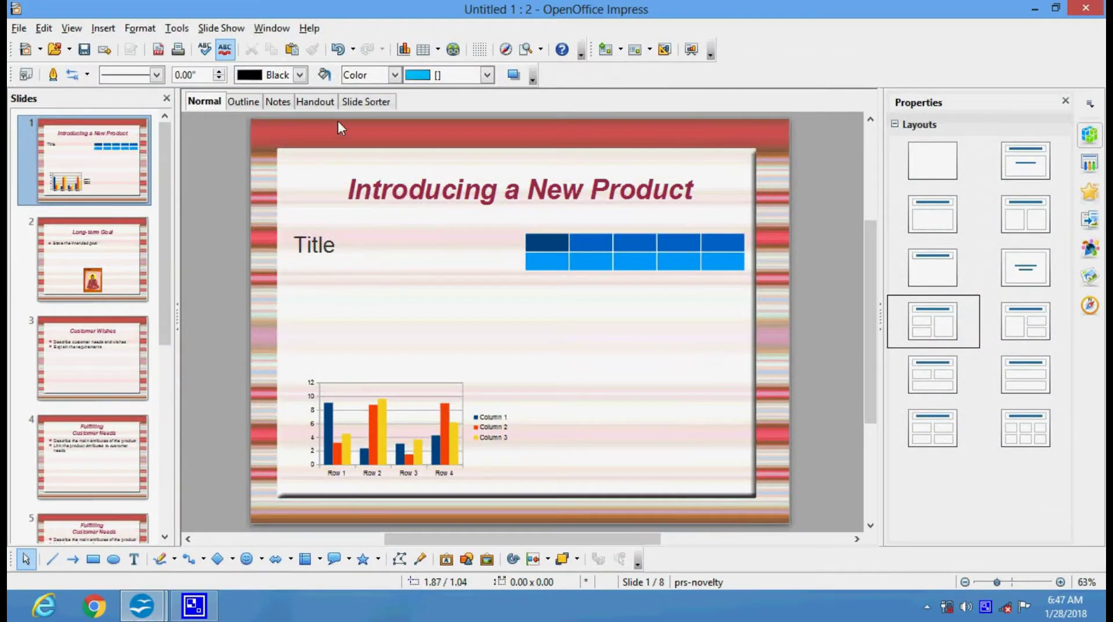
left_click(271, 28)
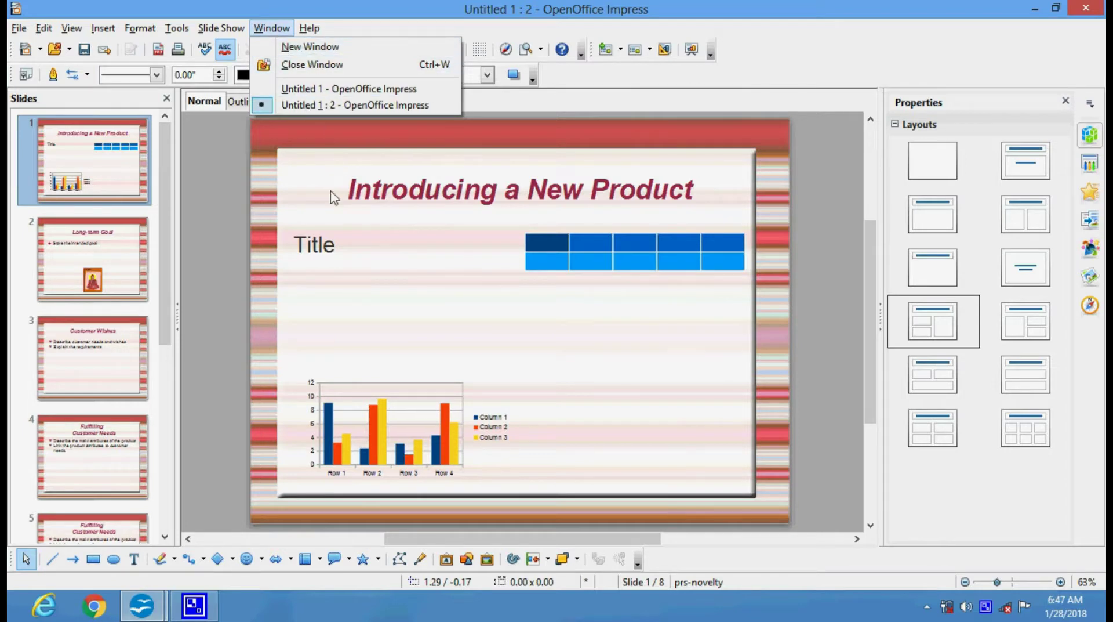
left_click(365, 204)
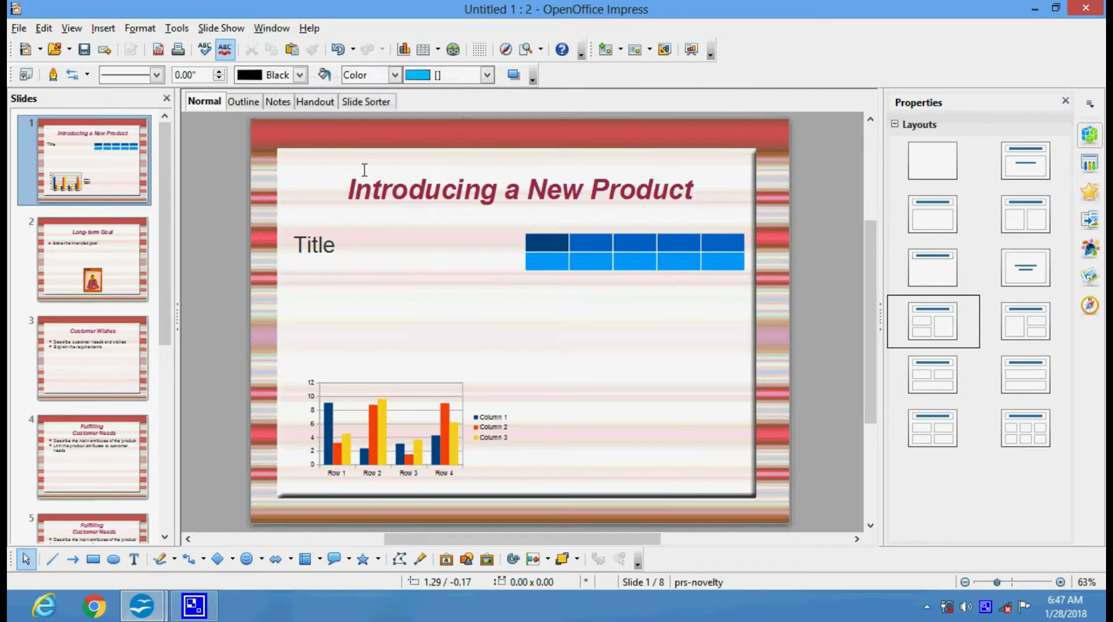
left_click(309, 28)
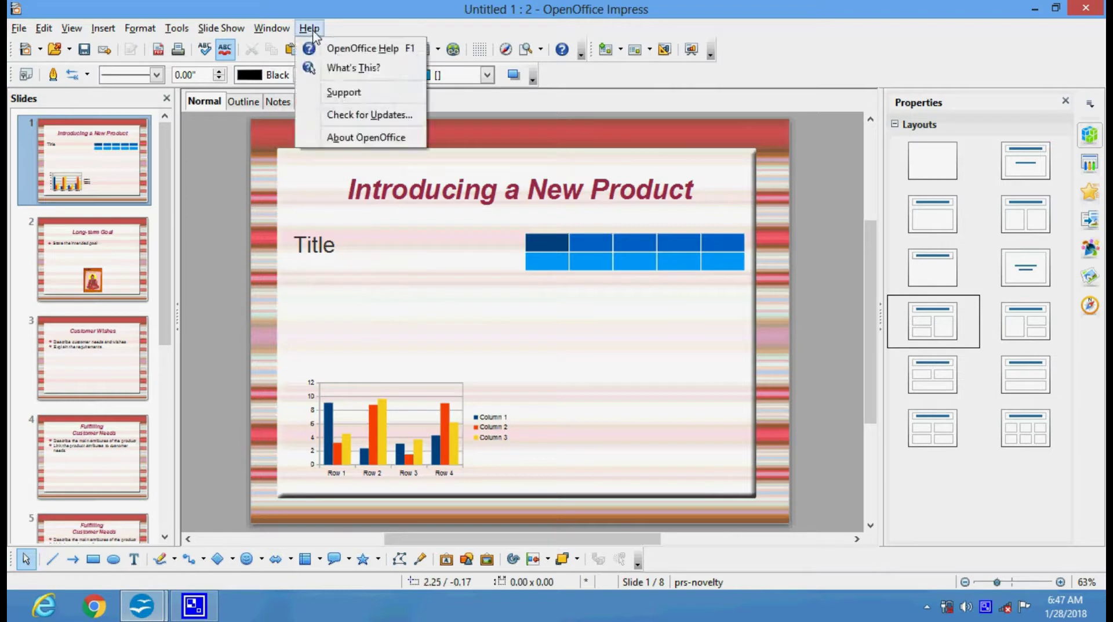